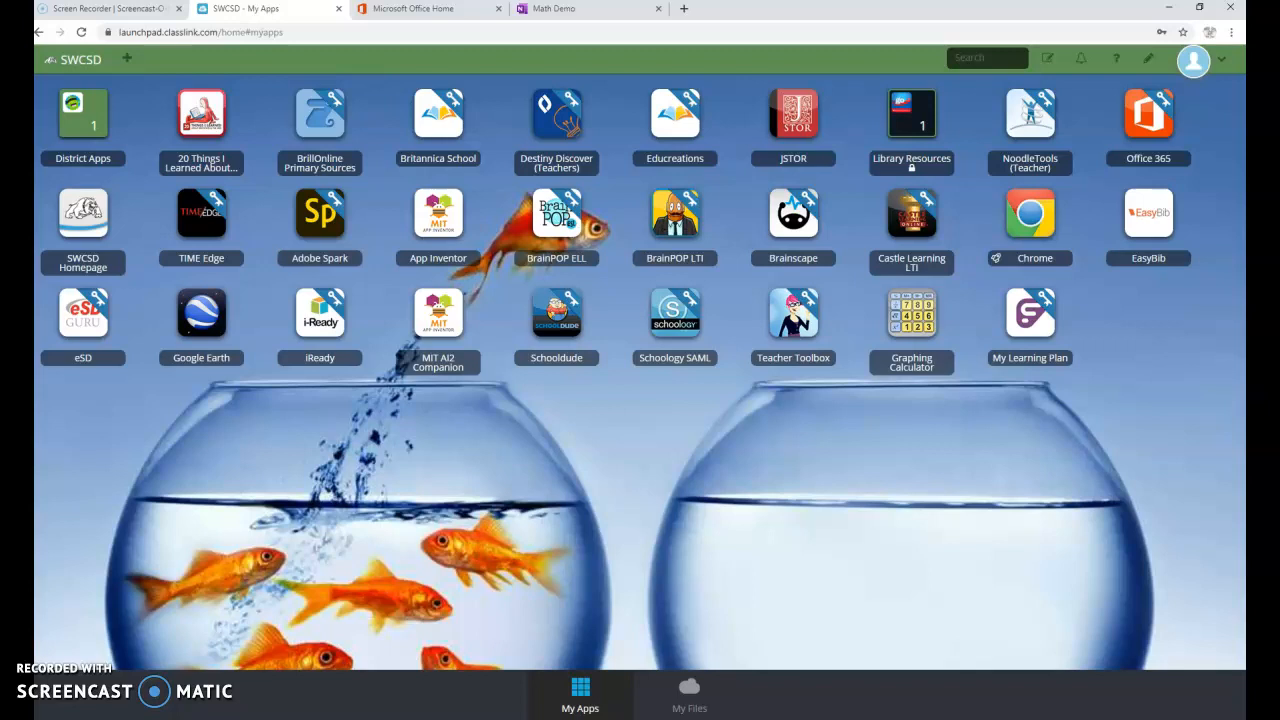
Step: Launch Office 365 from the school app portal and switch to the Math Demo notebook in OneNote
click(1148, 114)
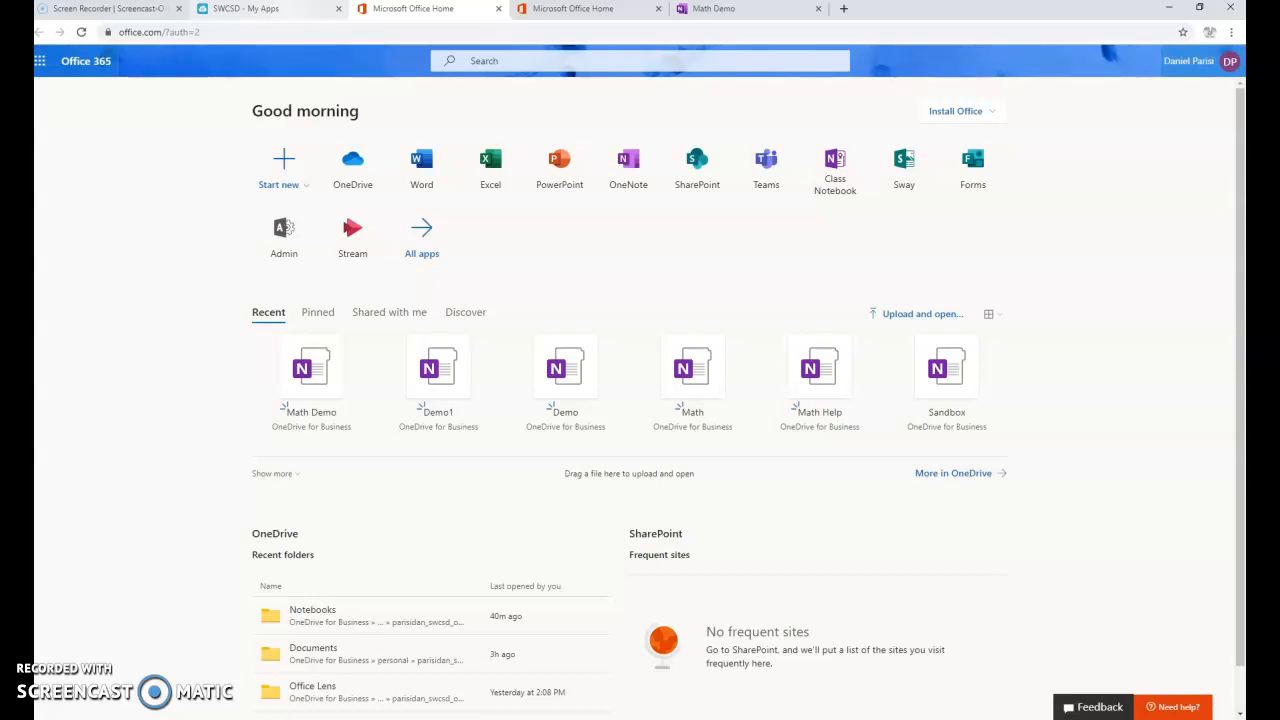
click(730, 9)
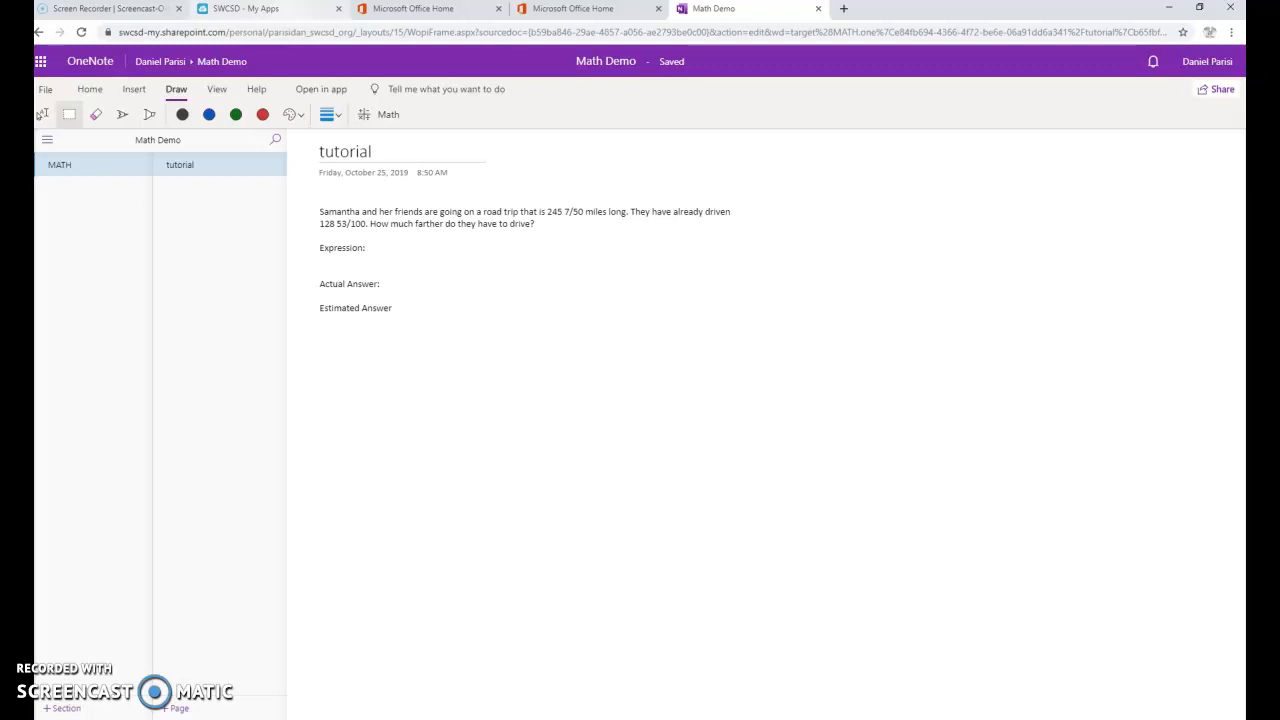
Step: Enter 245 7/50 - 128 53/100 = after the Expression label on the tutorial page
click(367, 259)
text(245 7/50 - 128)
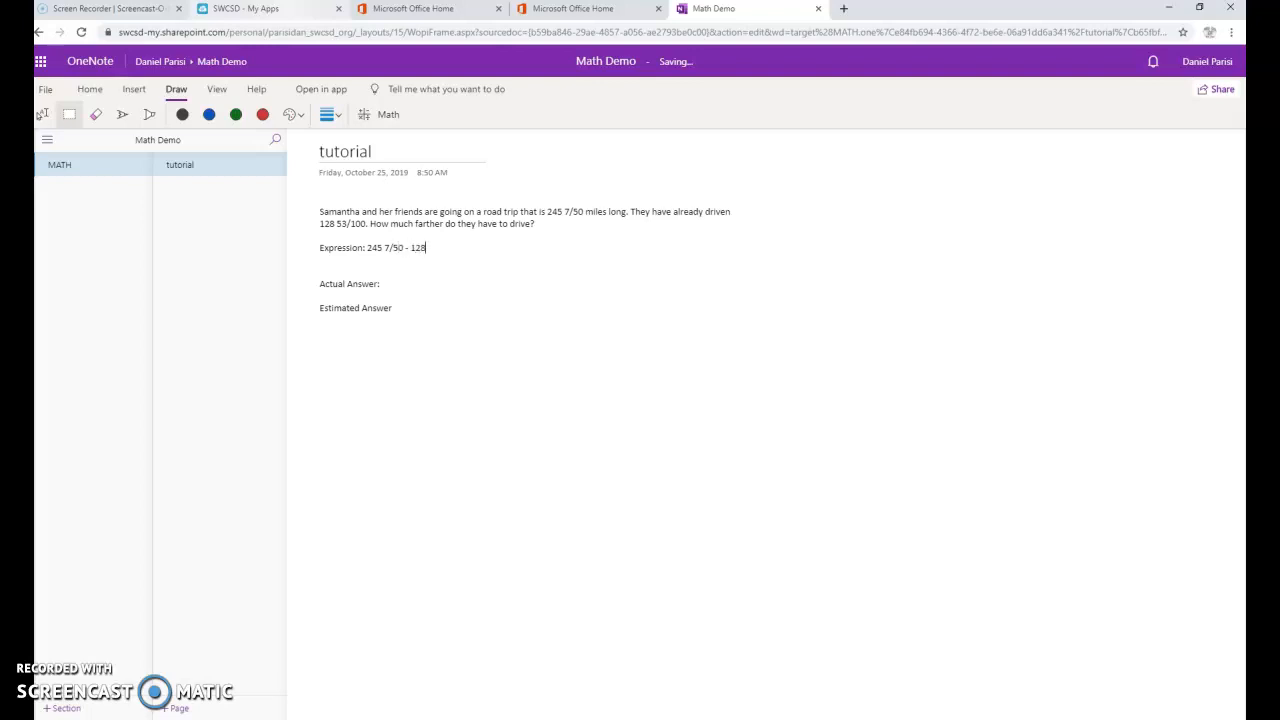
text( 53/100 =)
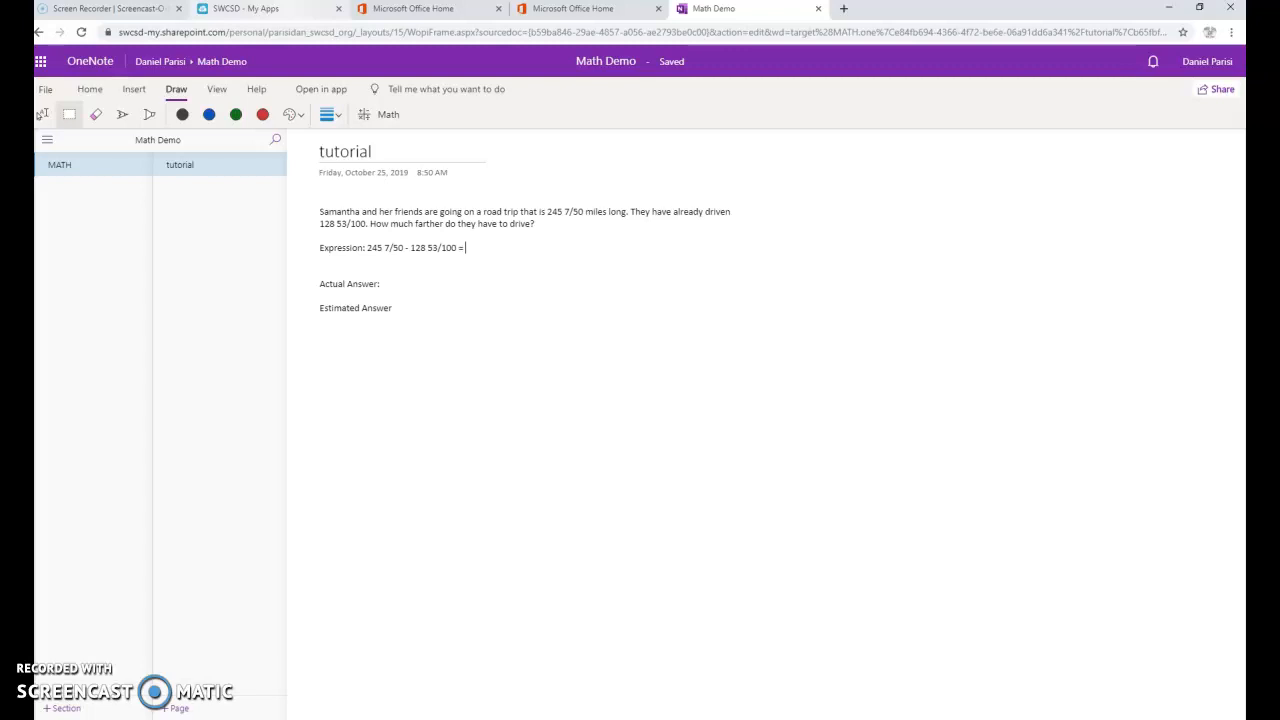
Step: Handwrite the fraction 7/50 followed by an equals sign in black ink below the Estimated Answer line
click(182, 115)
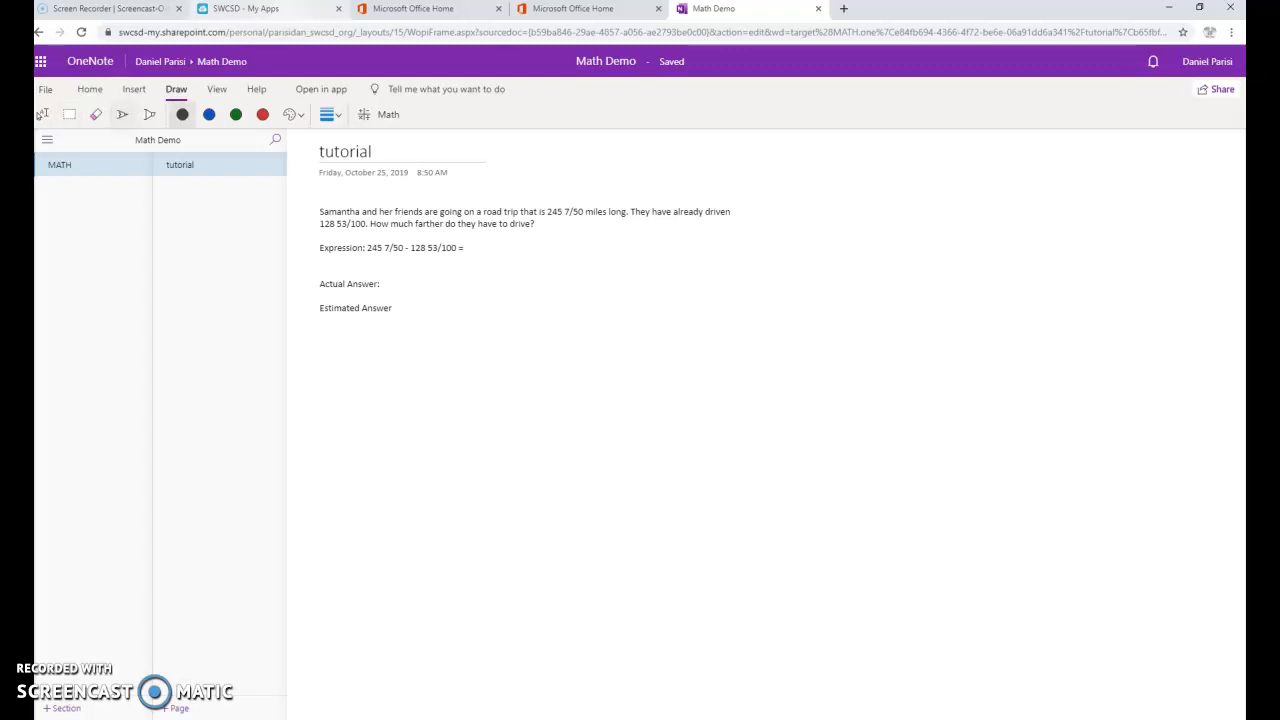
drag(342, 379, 391, 470)
drag(300, 489, 462, 489)
mouse_move(342, 528)
mouse_down()
mouse_move(343, 556)
mouse_move(380, 596)
mouse_move(333, 593)
mouse_up()
drag(341, 537, 402, 533)
mouse_move(436, 534)
mouse_down()
mouse_move(425, 561)
mouse_move(440, 537)
mouse_up()
drag(493, 481, 531, 477)
drag(496, 508, 547, 508)
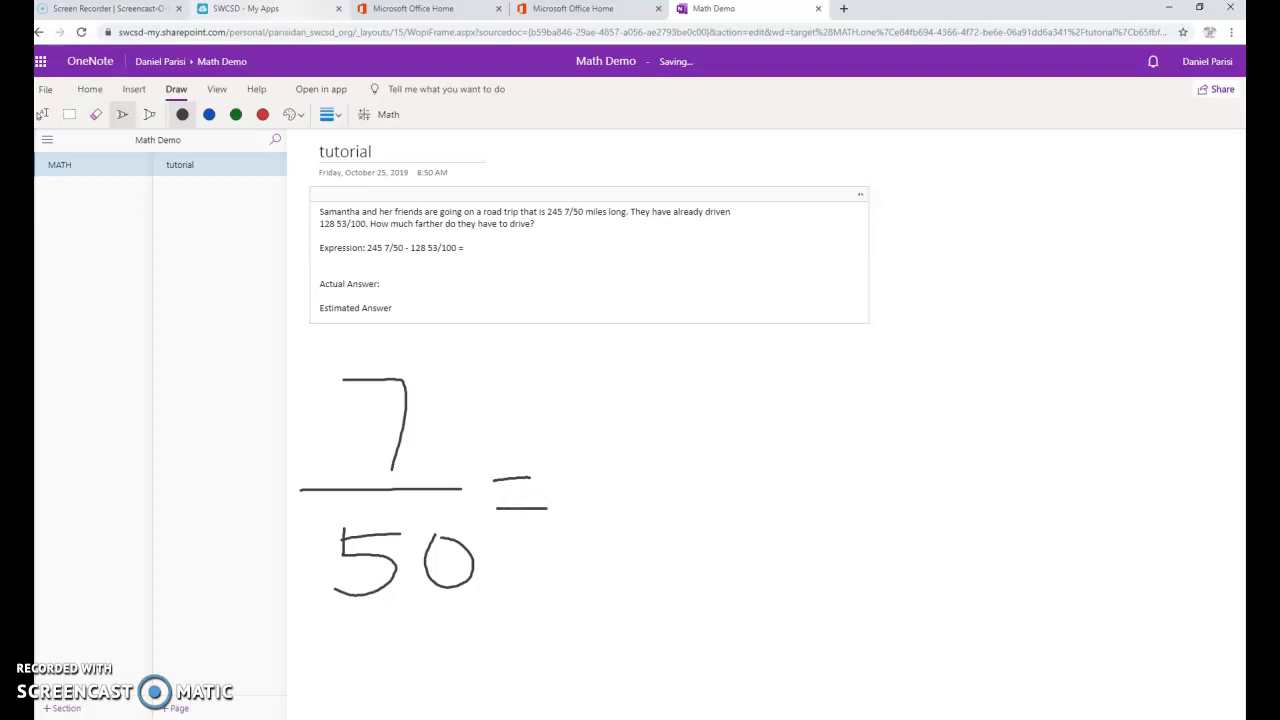
Step: Select all the ink of the handwritten 7/50 = and convert it to a typed equation with Ink to Math
click(69, 114)
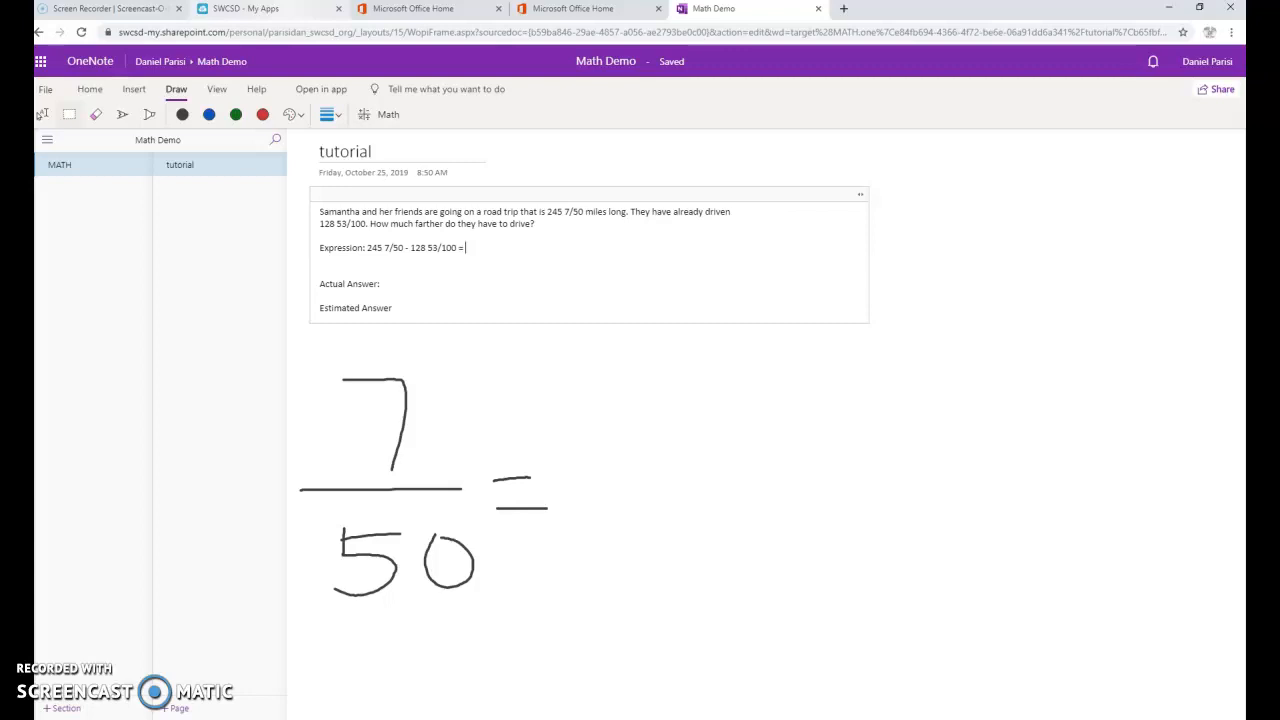
mouse_move(562, 351)
mouse_down()
mouse_move(562, 576)
mouse_move(494, 662)
mouse_move(286, 652)
mouse_up()
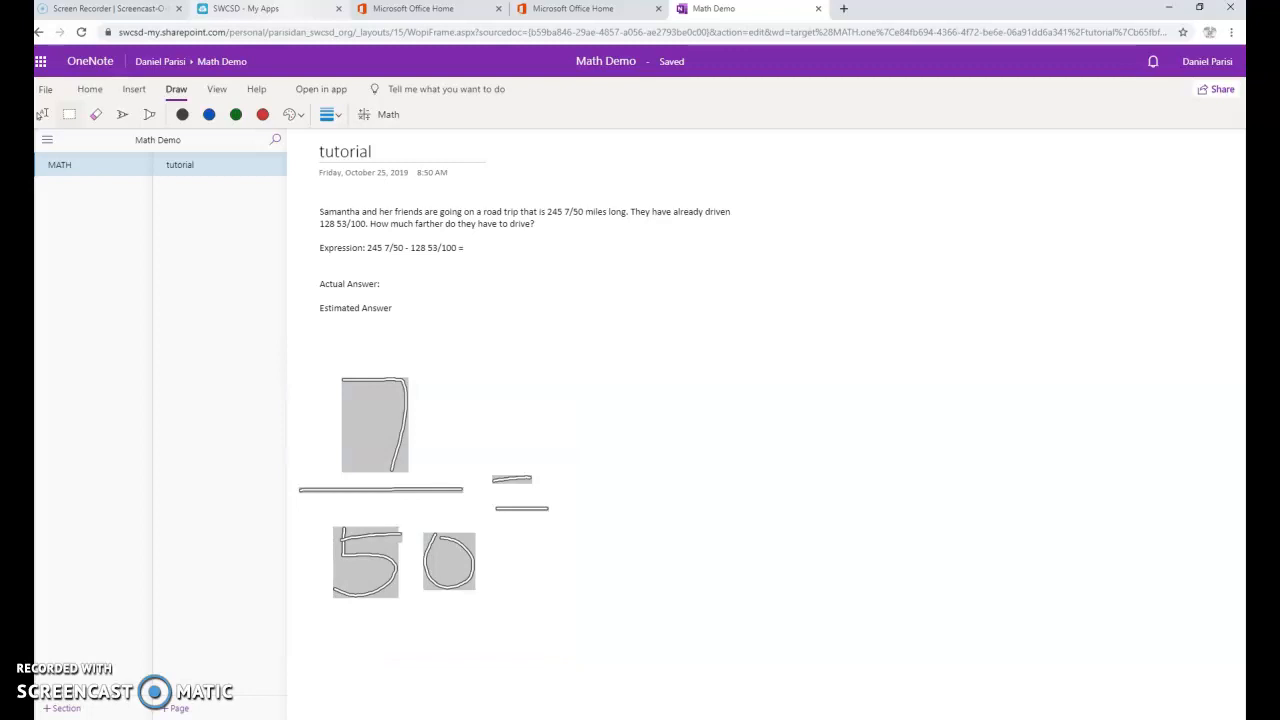
click(380, 114)
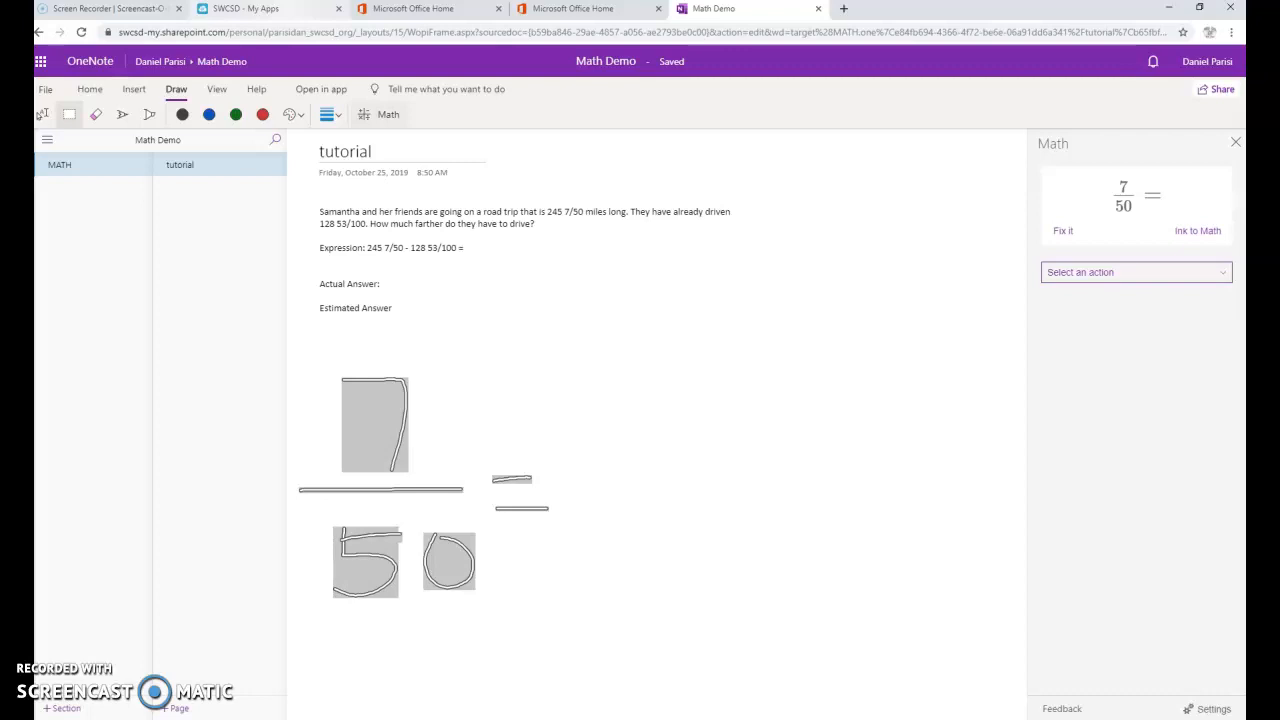
click(1198, 231)
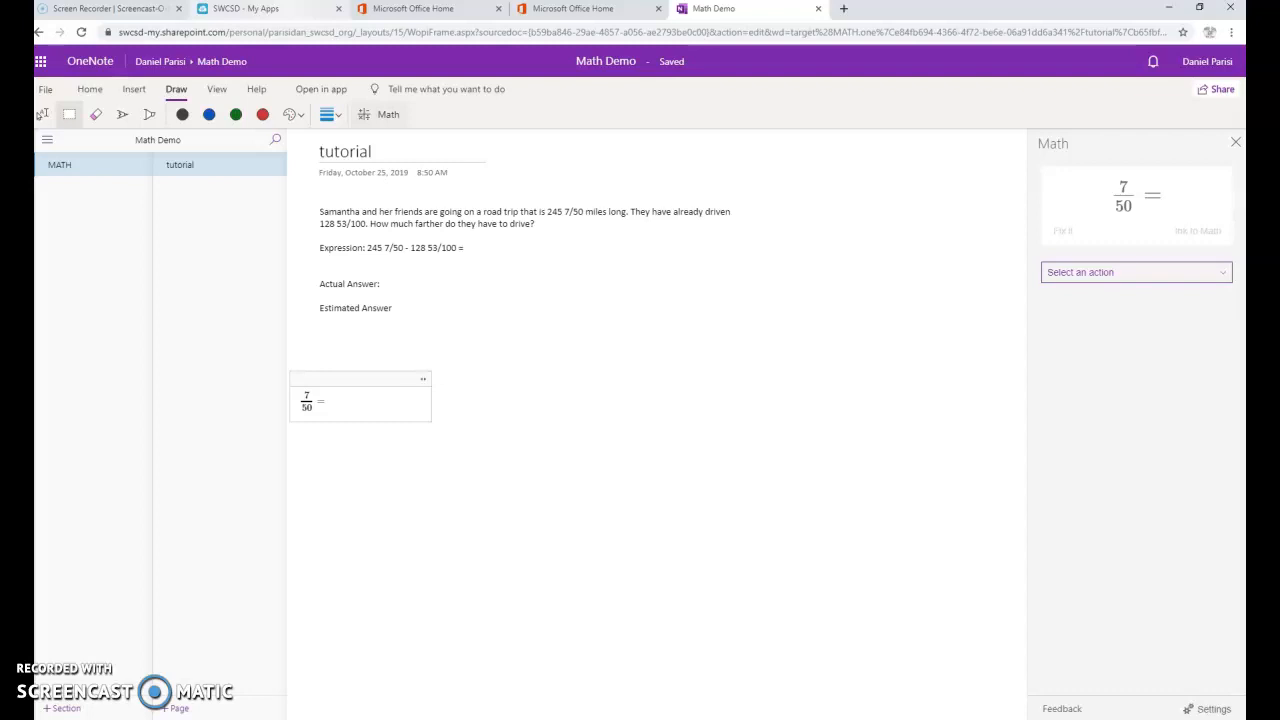
Step: Evaluate the 7/50 equation and place the resulting equation on the page beside the Expression line
click(1122, 273)
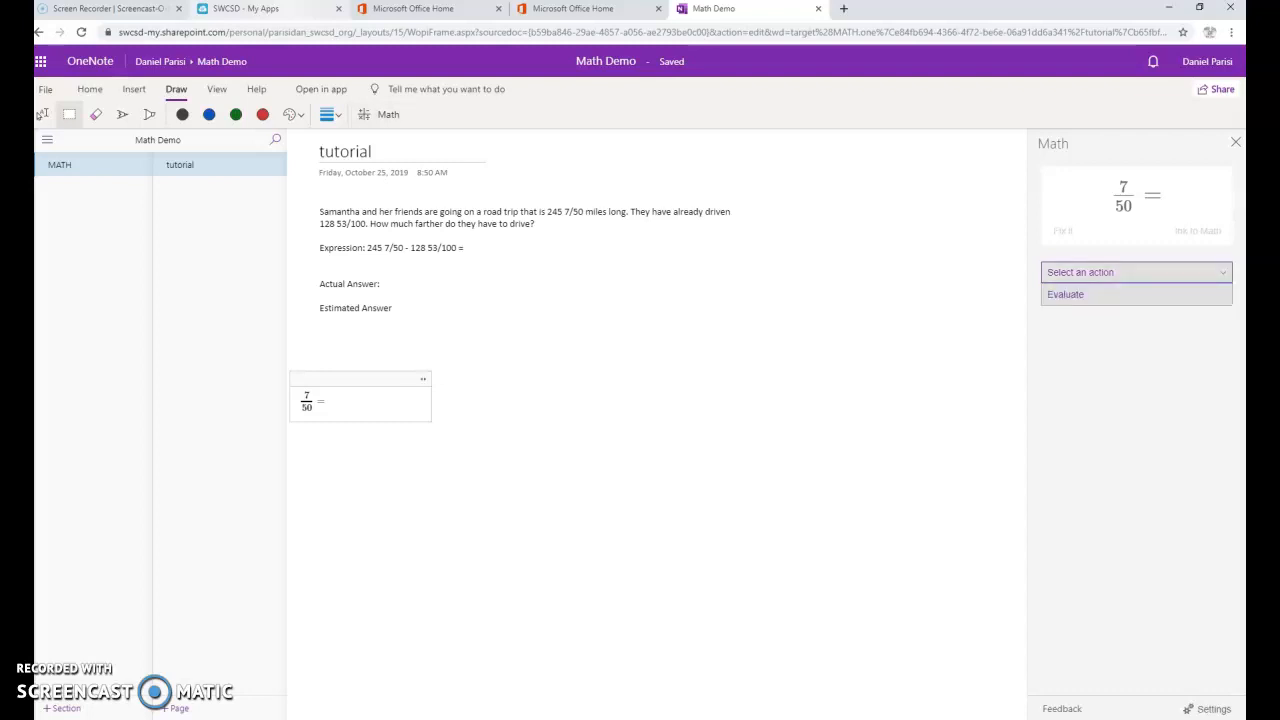
click(1122, 295)
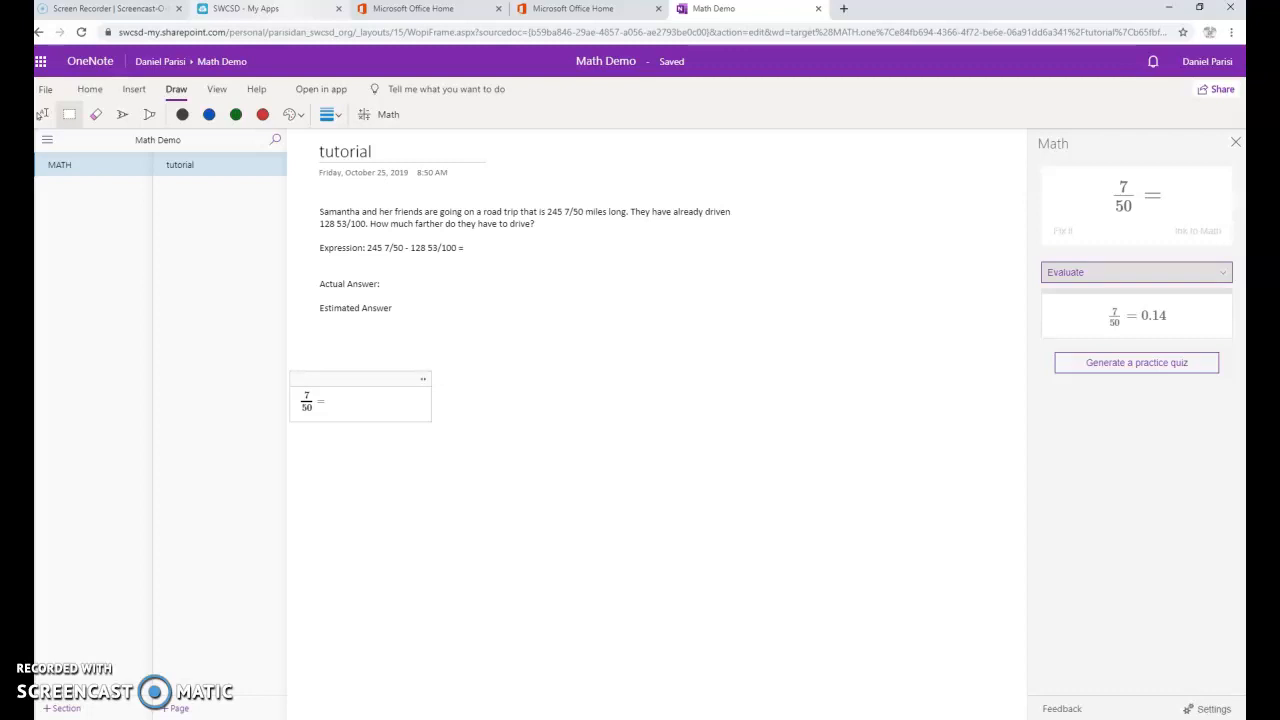
drag(1140, 315, 592, 264)
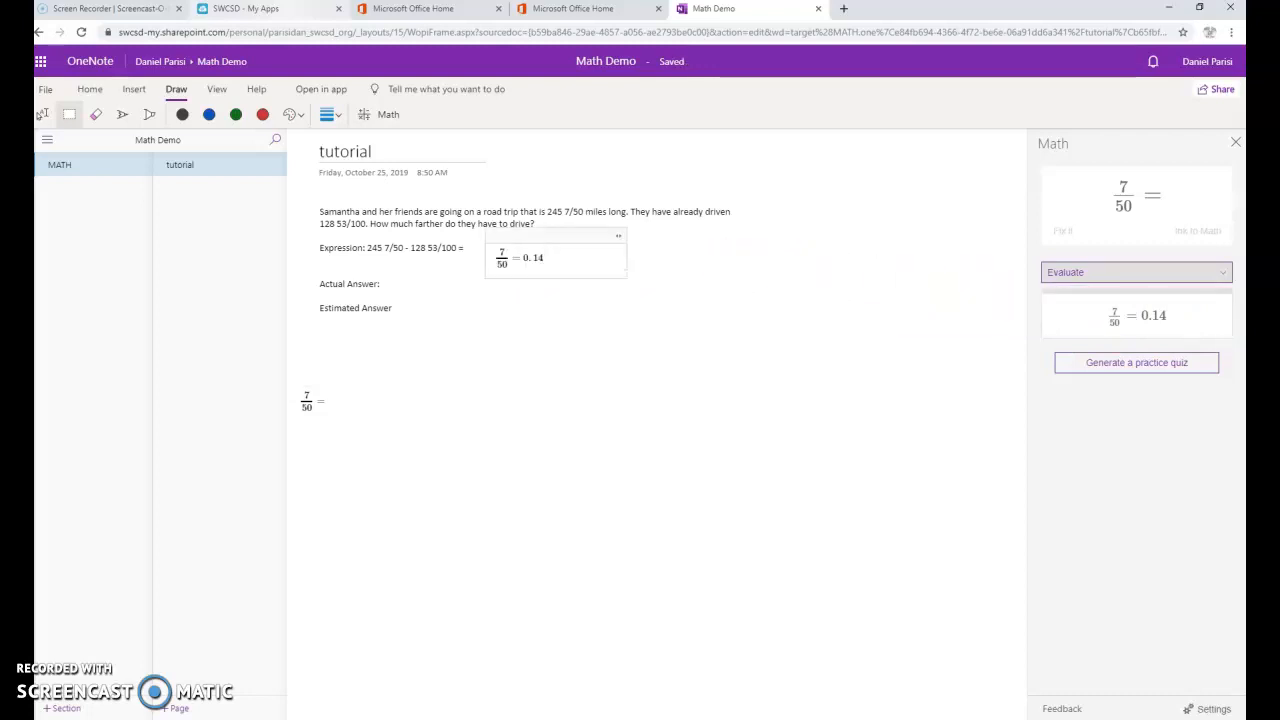
Step: Delete the leftover 7/50 = equation with its empty container, and close the Math assistant
click(300, 414)
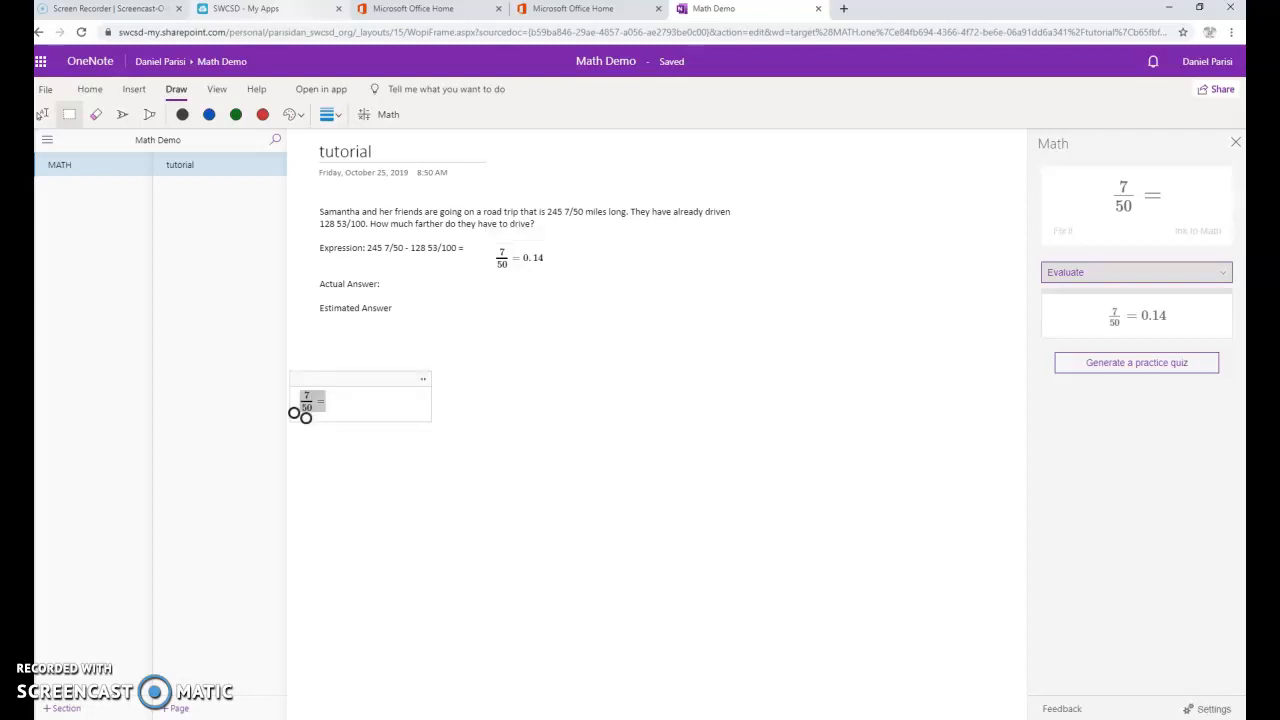
key(Delete)
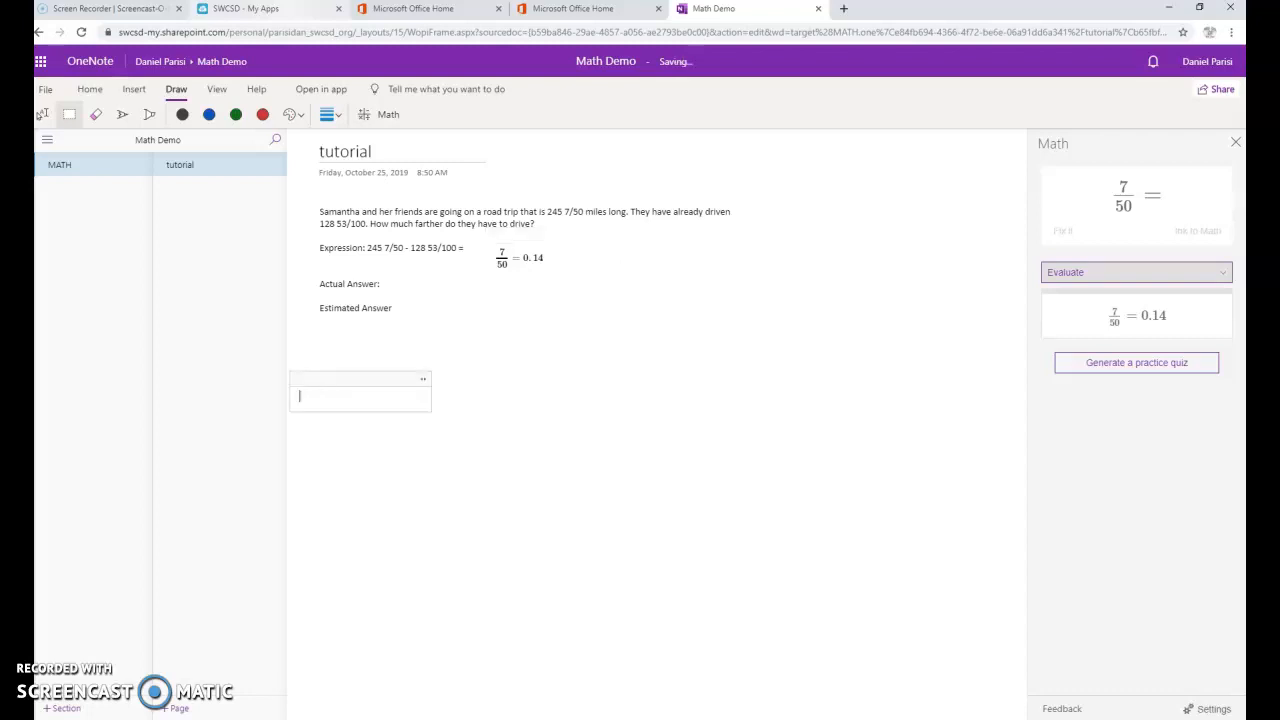
right_click(300, 407)
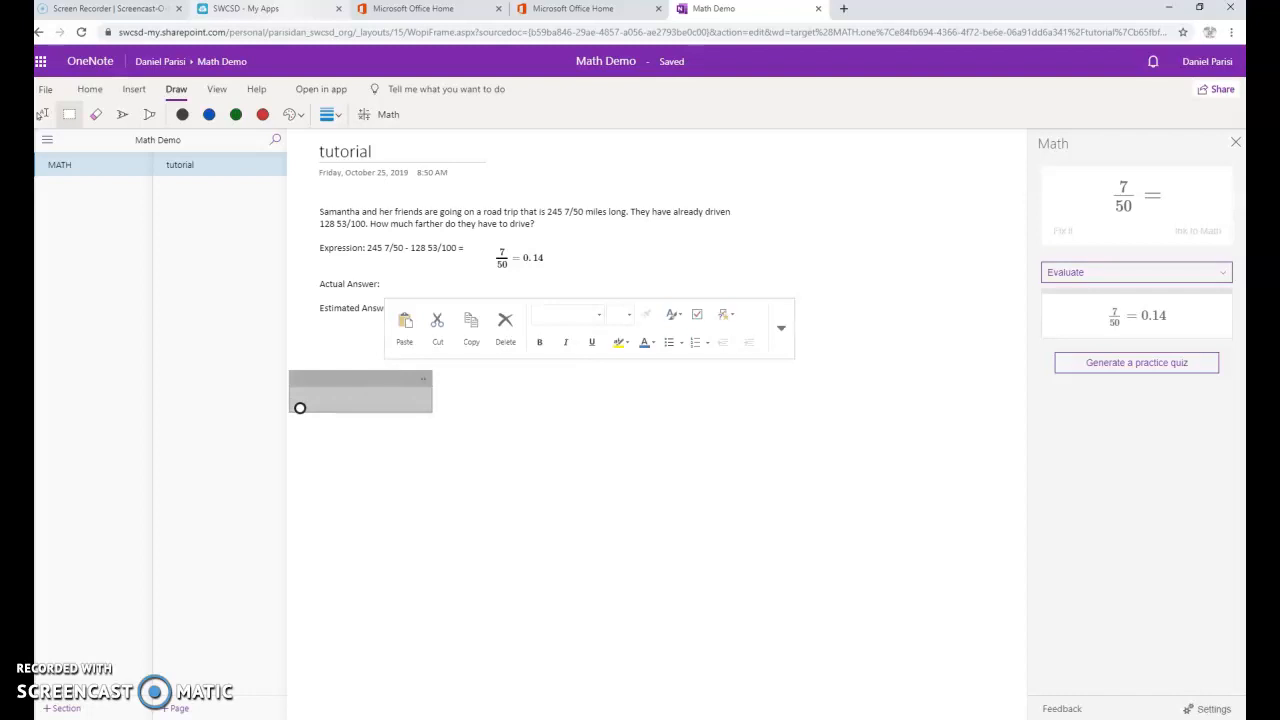
key(Delete)
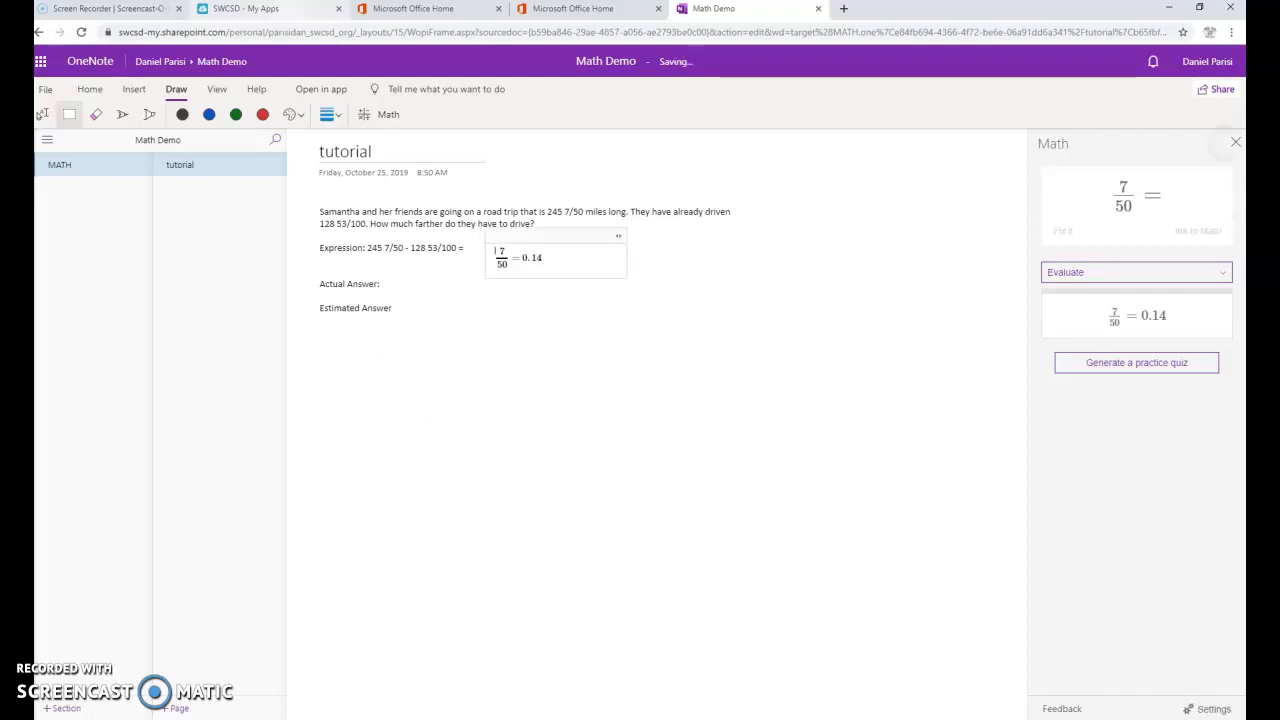
click(1236, 142)
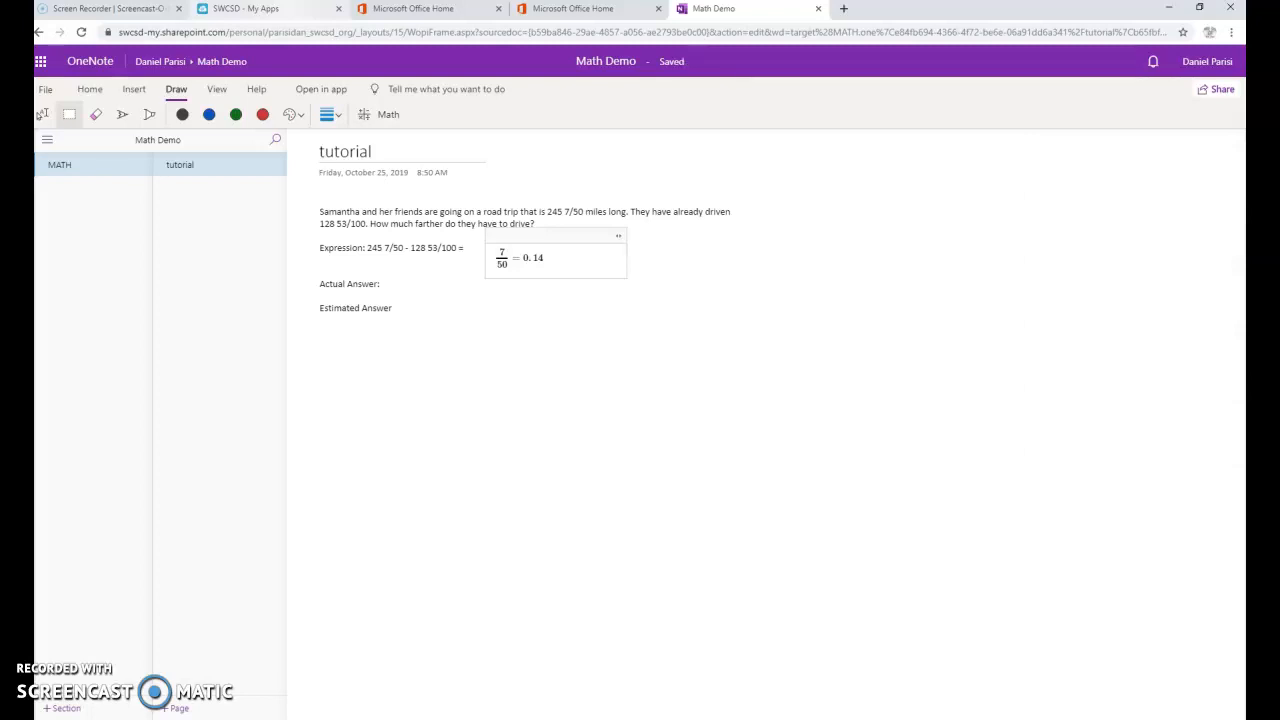
Step: Handwrite the fraction 53/100 followed by an equals sign in black ink in the blank area below the problem
click(122, 114)
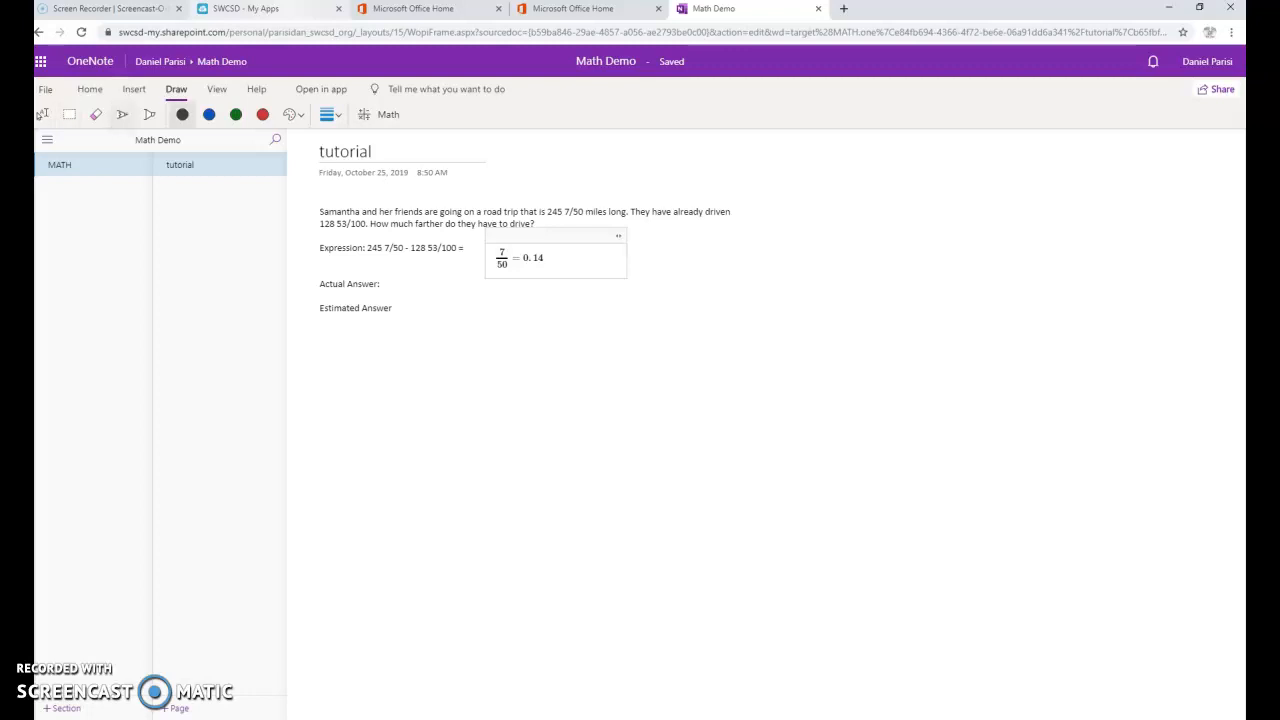
drag(397, 380, 393, 455)
mouse_move(398, 382)
mouse_down()
mouse_move(458, 381)
mouse_move(498, 418)
mouse_up()
drag(344, 490, 600, 488)
drag(428, 523, 422, 591)
drag(472, 549, 534, 551)
mouse_move(624, 478)
mouse_down()
mouse_move(658, 477)
mouse_move(668, 511)
mouse_up()
Step: Select all the ink of the handwritten 53/100 = and convert it to a typed equation with Ink to Math
click(69, 114)
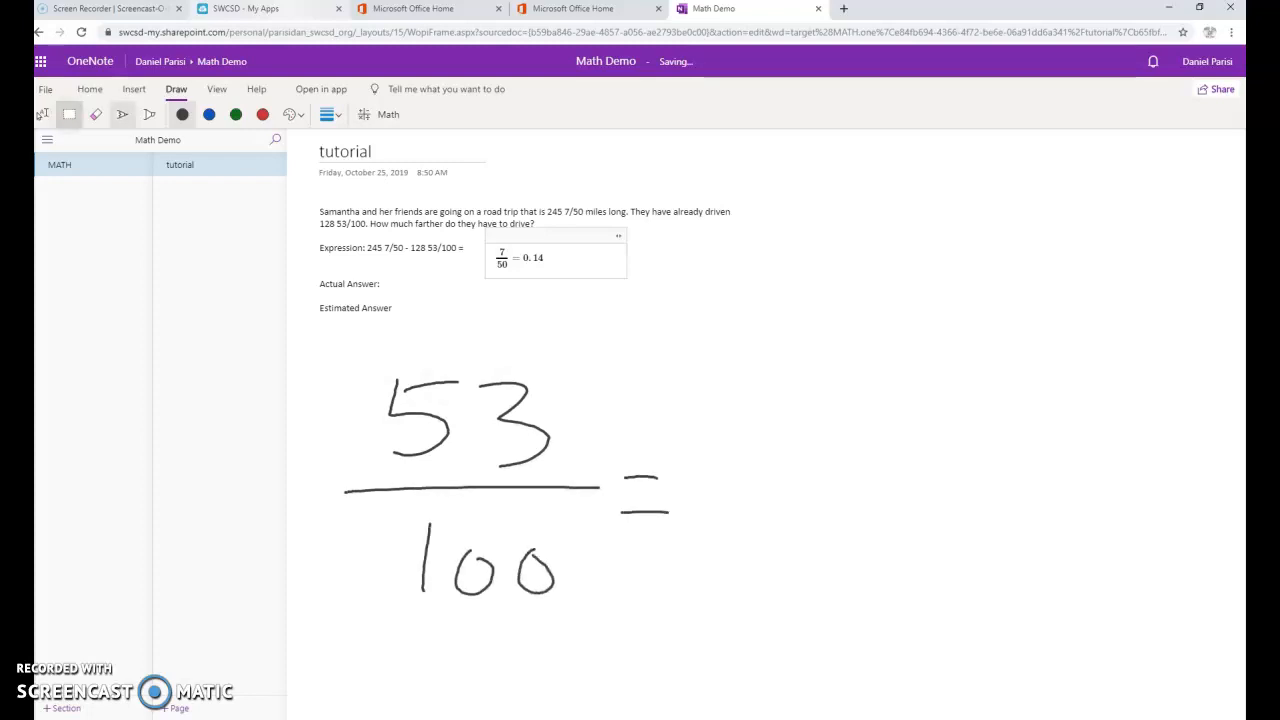
mouse_move(732, 338)
mouse_down()
mouse_move(734, 624)
mouse_move(292, 628)
mouse_up()
click(384, 114)
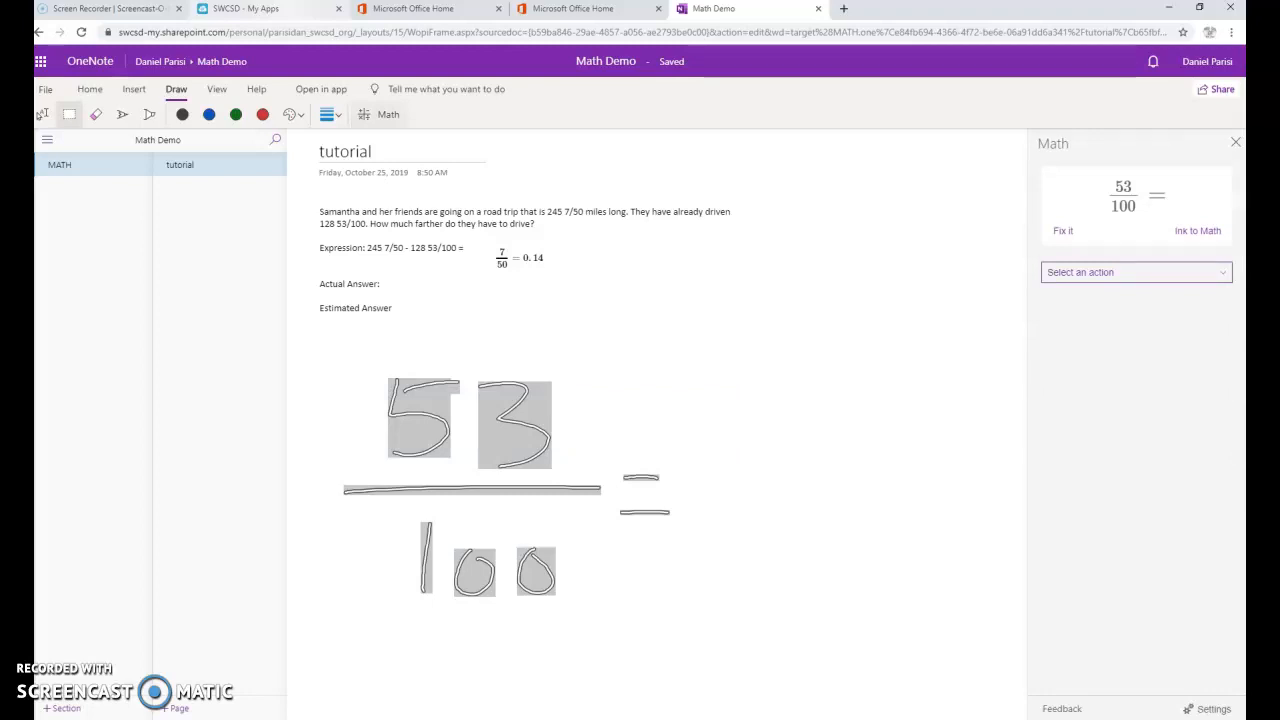
click(1197, 231)
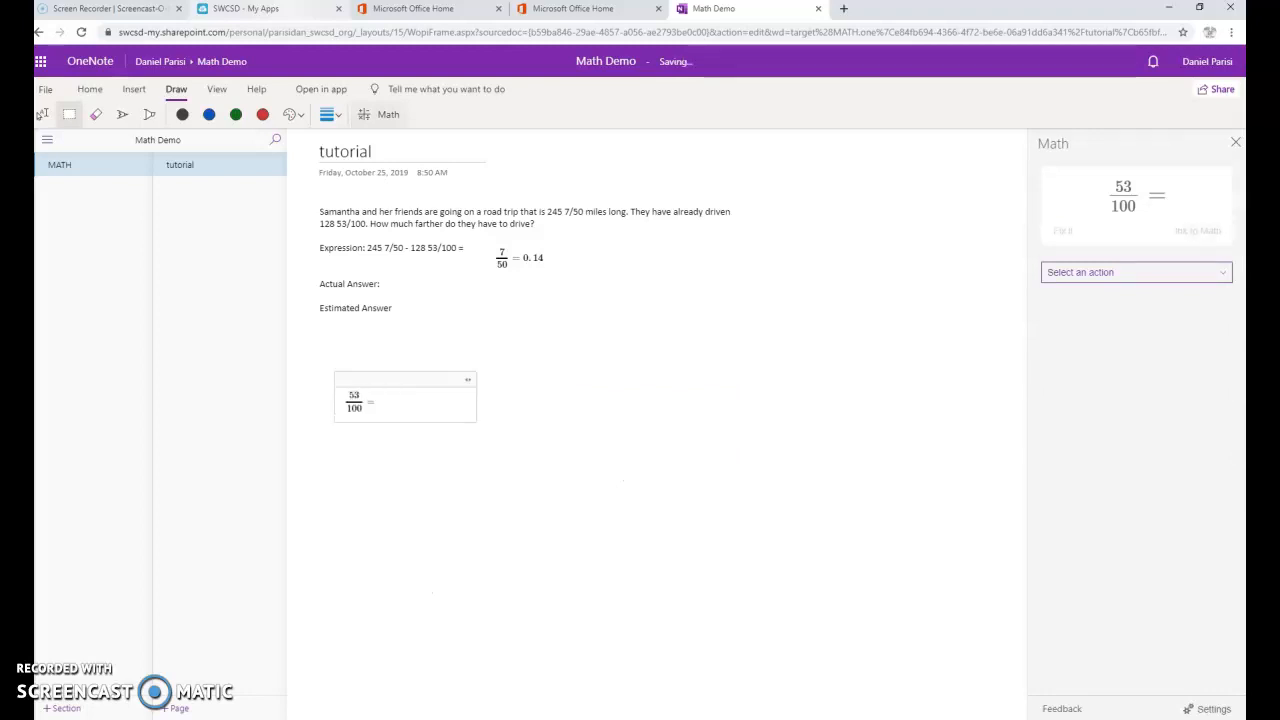
Step: Evaluate the 53/100 equation and place the resulting equation on the page beside the evaluated 7/50 equation
click(1136, 272)
click(1136, 295)
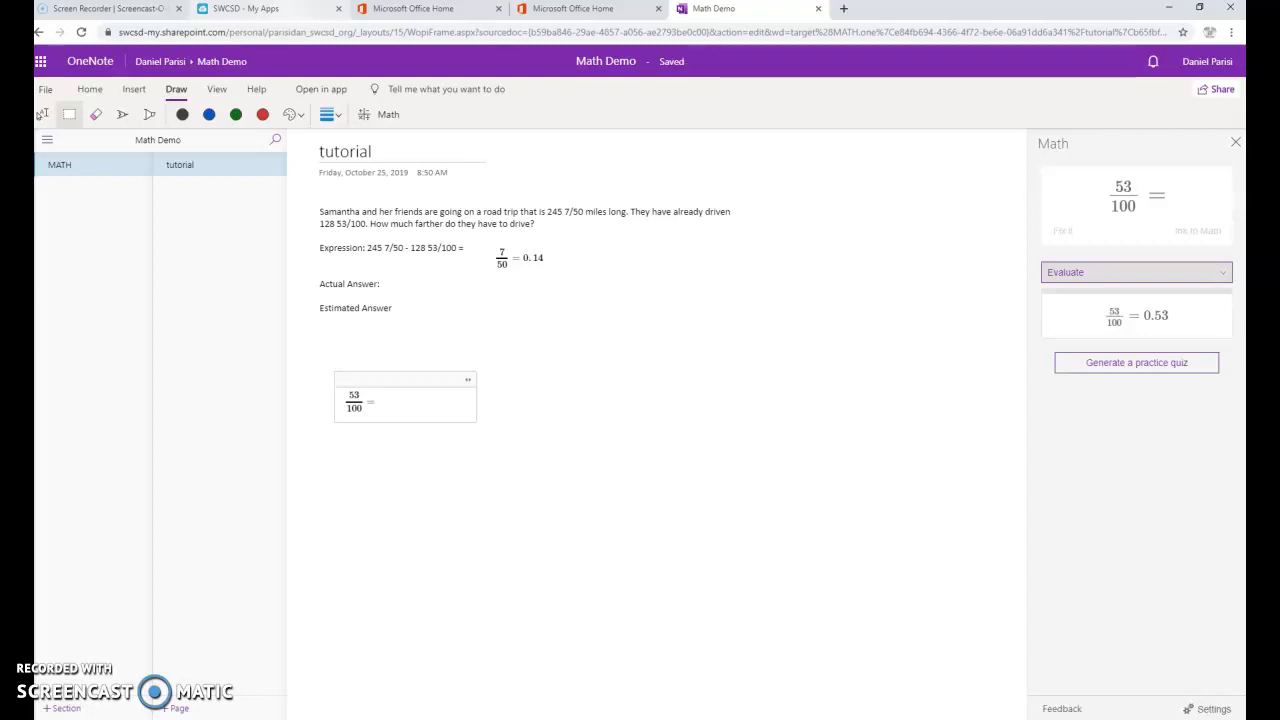
drag(1136, 315, 665, 255)
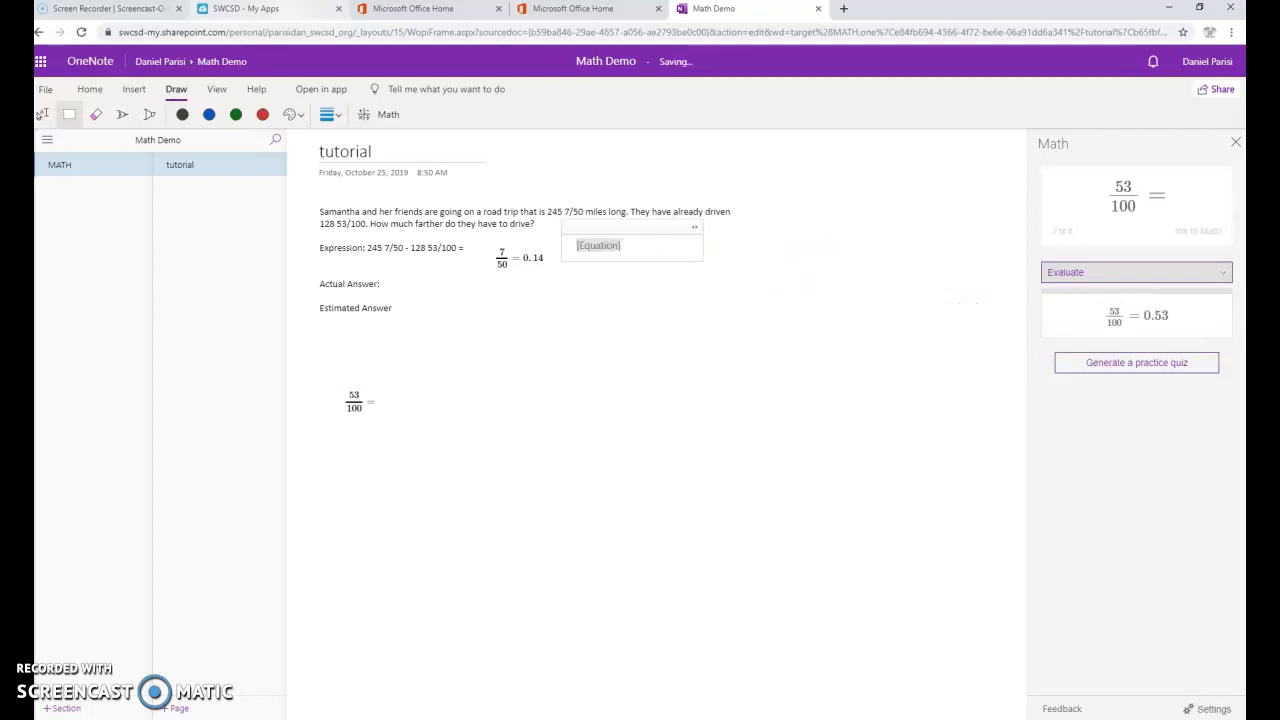
Step: Delete the leftover 53/100 = equation together with its container
click(343, 405)
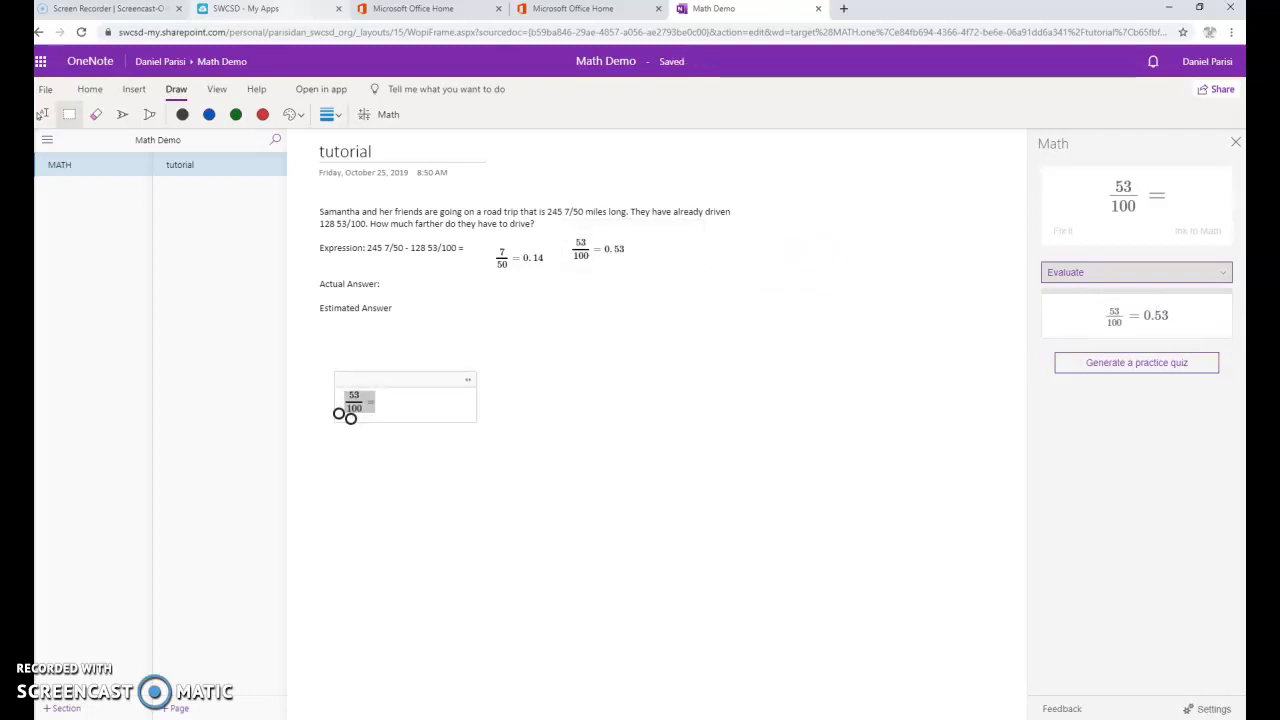
click(435, 379)
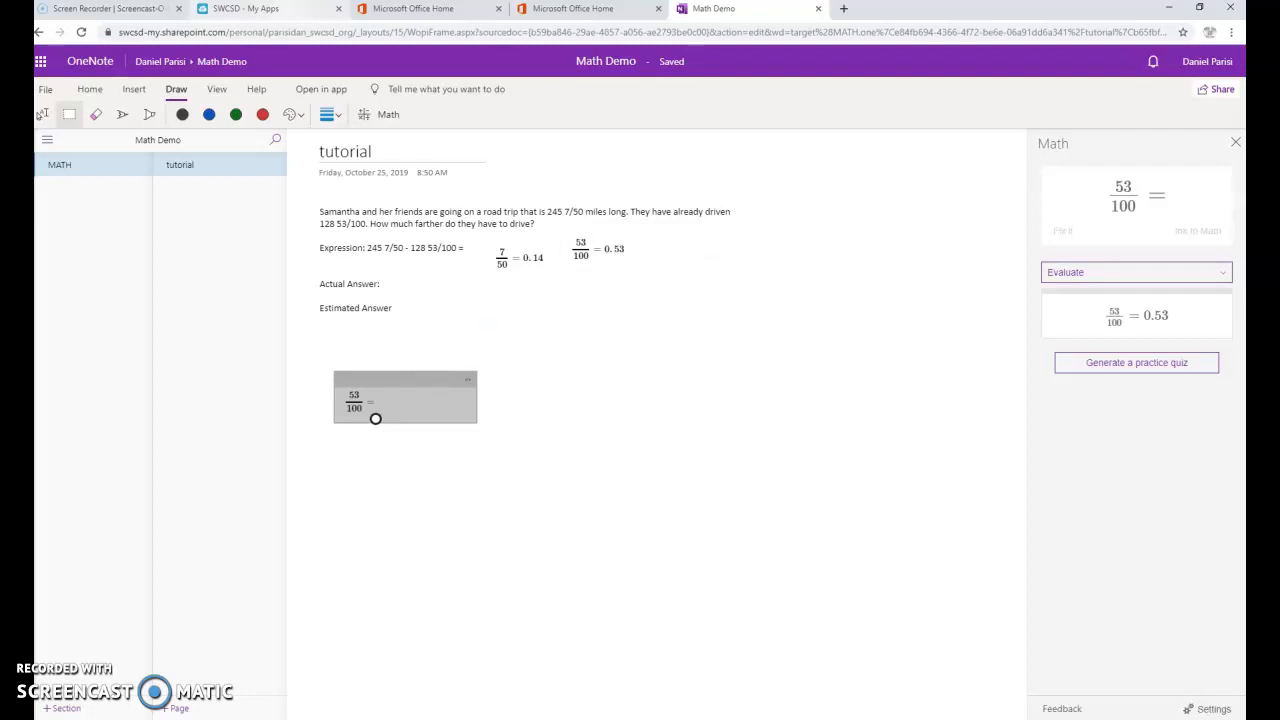
key(Delete)
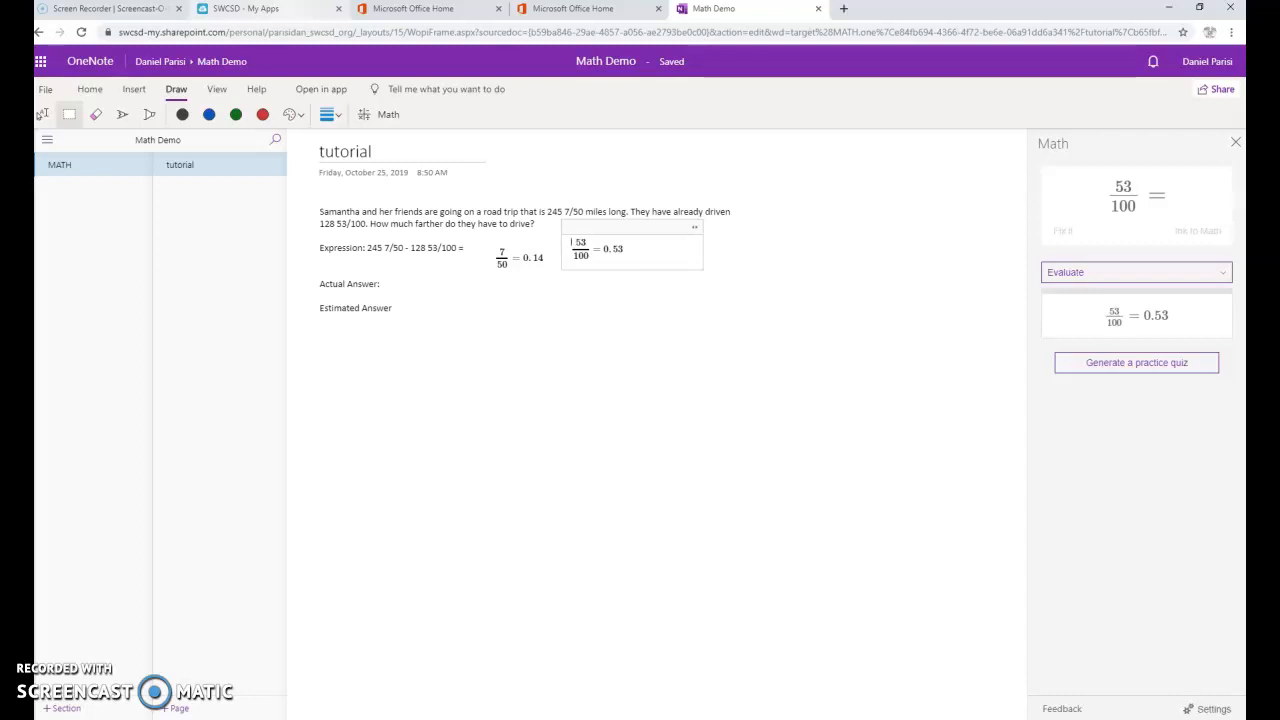
Step: Handwrite the decimal subtraction 245.14 - 128.53 = in black ink below the problem text
mouse_move(312, 392)
mouse_down()
mouse_move(322, 432)
mouse_move(358, 443)
mouse_up()
drag(380, 391, 403, 453)
mouse_move(434, 394)
mouse_down()
mouse_move(462, 393)
mouse_move(462, 426)
mouse_move(440, 460)
mouse_up()
drag(516, 400, 517, 458)
mouse_move(538, 402)
mouse_down()
mouse_move(536, 414)
mouse_move(562, 423)
mouse_move(558, 478)
mouse_move(614, 440)
mouse_up()
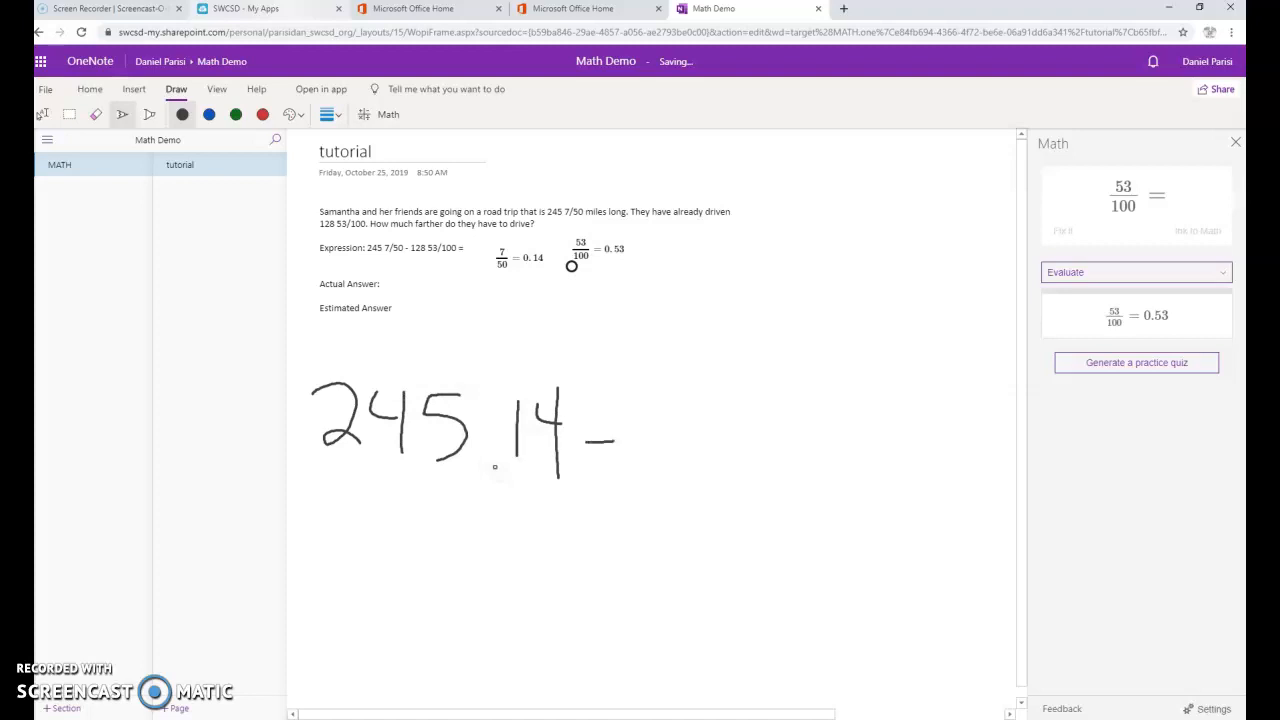
mouse_move(648, 400)
mouse_down()
mouse_move(648, 468)
mouse_move(684, 410)
mouse_move(710, 462)
mouse_up()
mouse_move(710, 408)
mouse_down()
mouse_move(723, 404)
mouse_move(718, 468)
mouse_move(720, 402)
mouse_up()
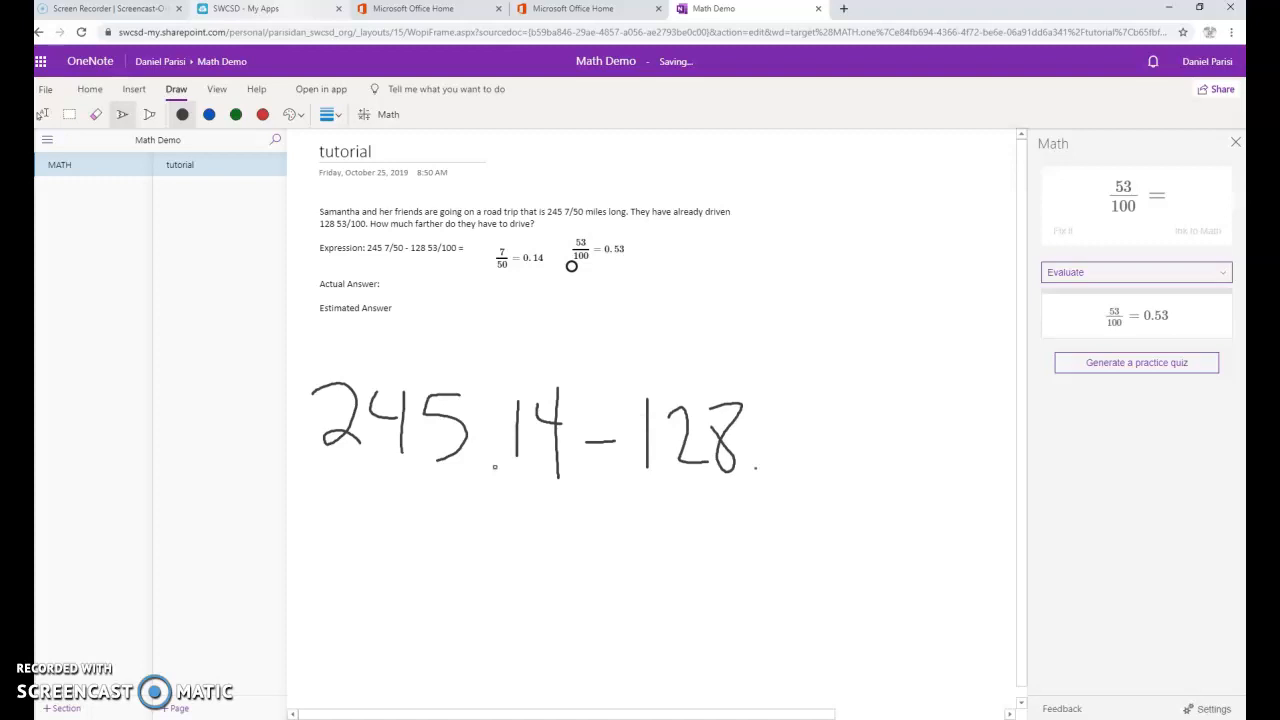
mouse_move(805, 407)
mouse_down()
mouse_move(779, 432)
mouse_move(810, 462)
mouse_move(788, 466)
mouse_move(856, 411)
mouse_move(882, 458)
mouse_move(832, 486)
mouse_up()
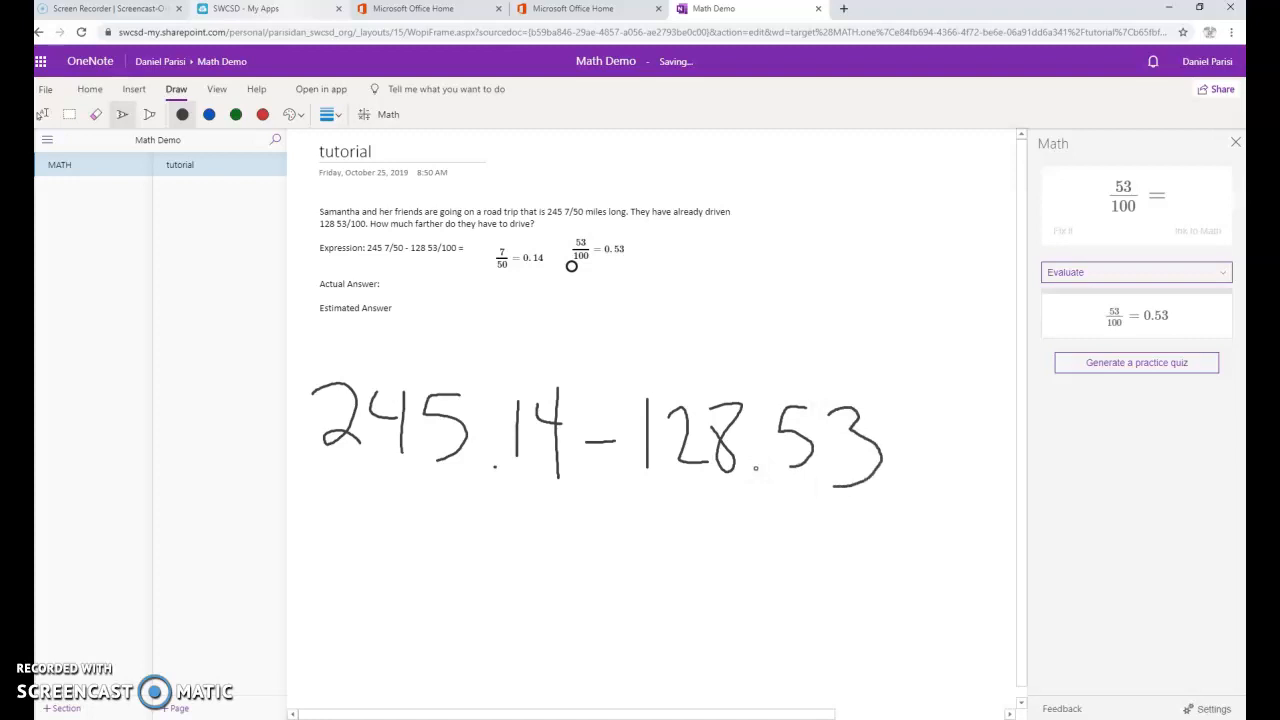
mouse_move(900, 435)
mouse_down()
mouse_move(942, 430)
mouse_move(960, 463)
mouse_up()
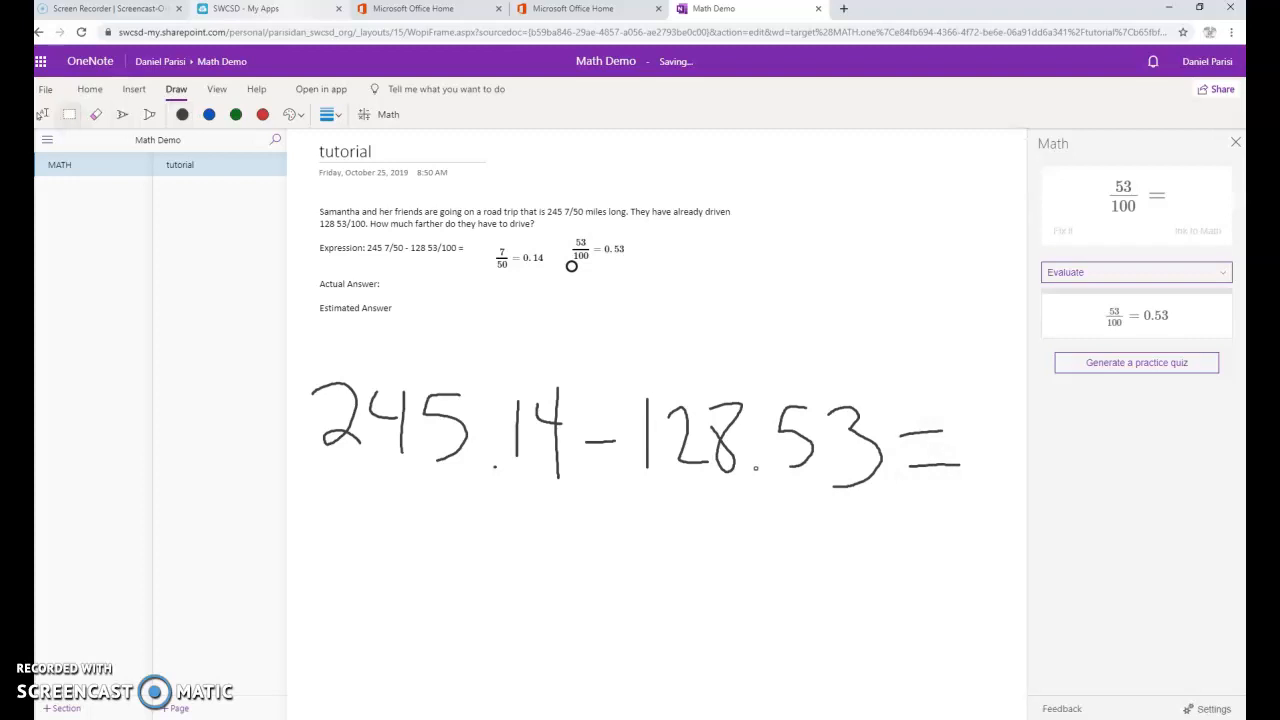
Step: Select the handwritten subtraction, convert it to a typed equation with Ink to Math, and evaluate it
mouse_move(994, 298)
mouse_down()
mouse_move(994, 538)
mouse_move(891, 594)
mouse_move(335, 592)
mouse_up()
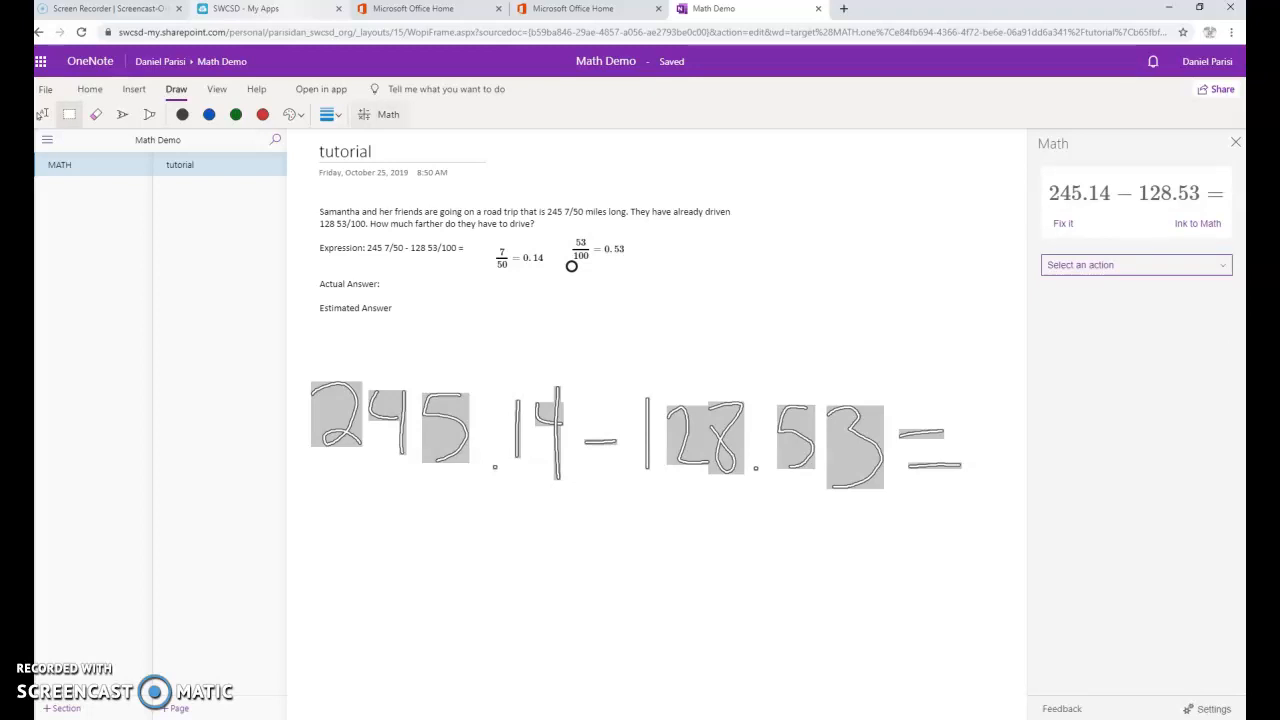
click(1136, 265)
click(1136, 287)
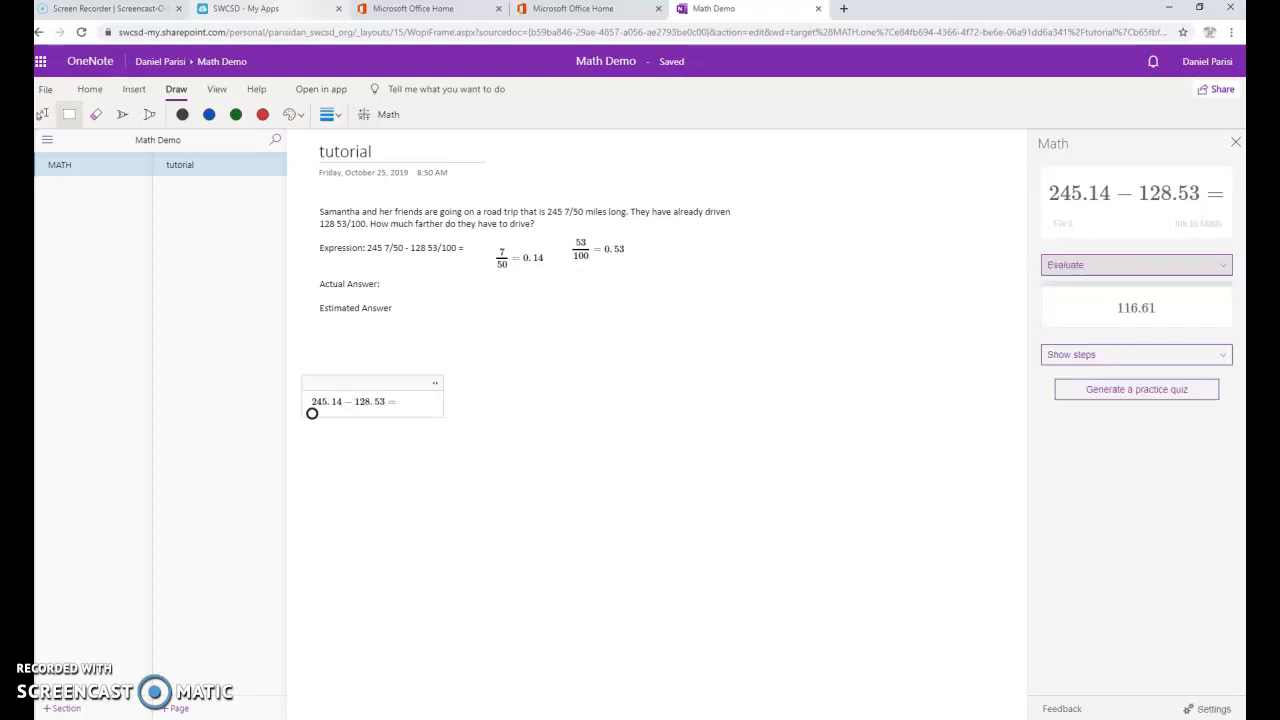
Step: Place the evaluated result of the subtraction on the page next to the Actual Answer label
drag(1136, 308, 497, 298)
drag(1136, 308, 544, 309)
drag(312, 413, 449, 306)
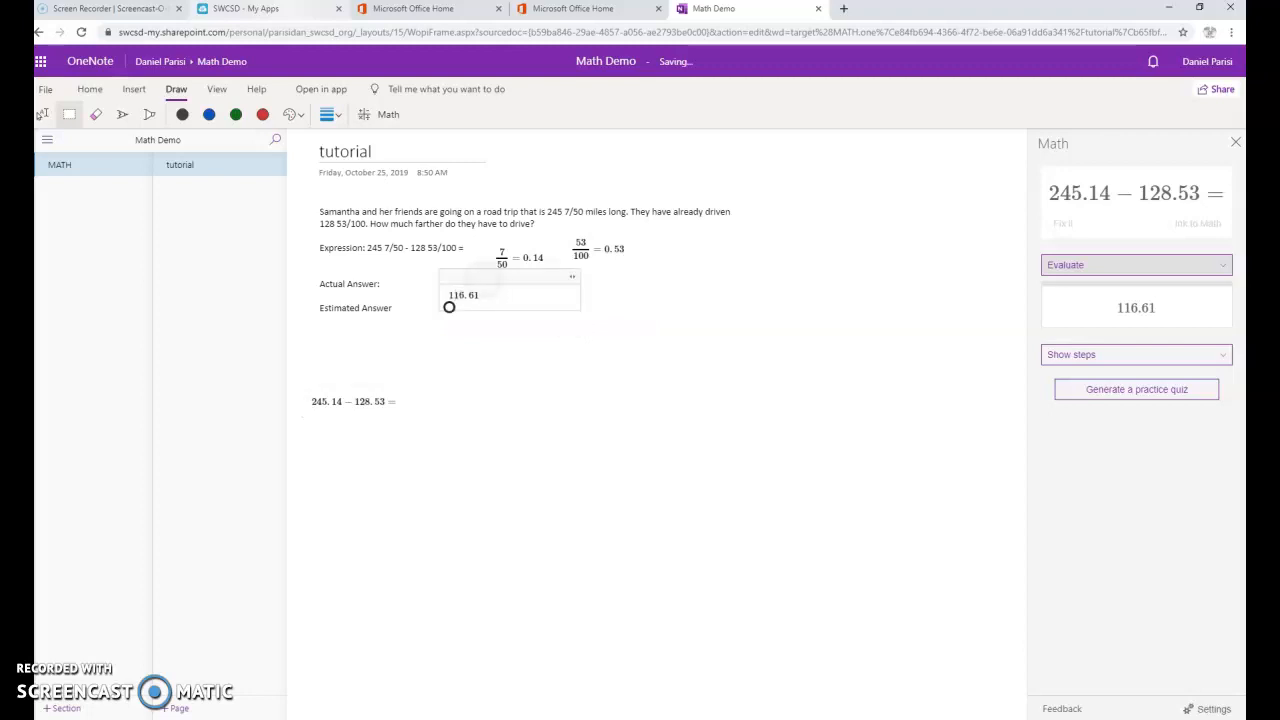
Step: Delete the leftover 245.14 - 128.53 = equation together with its container
click(312, 412)
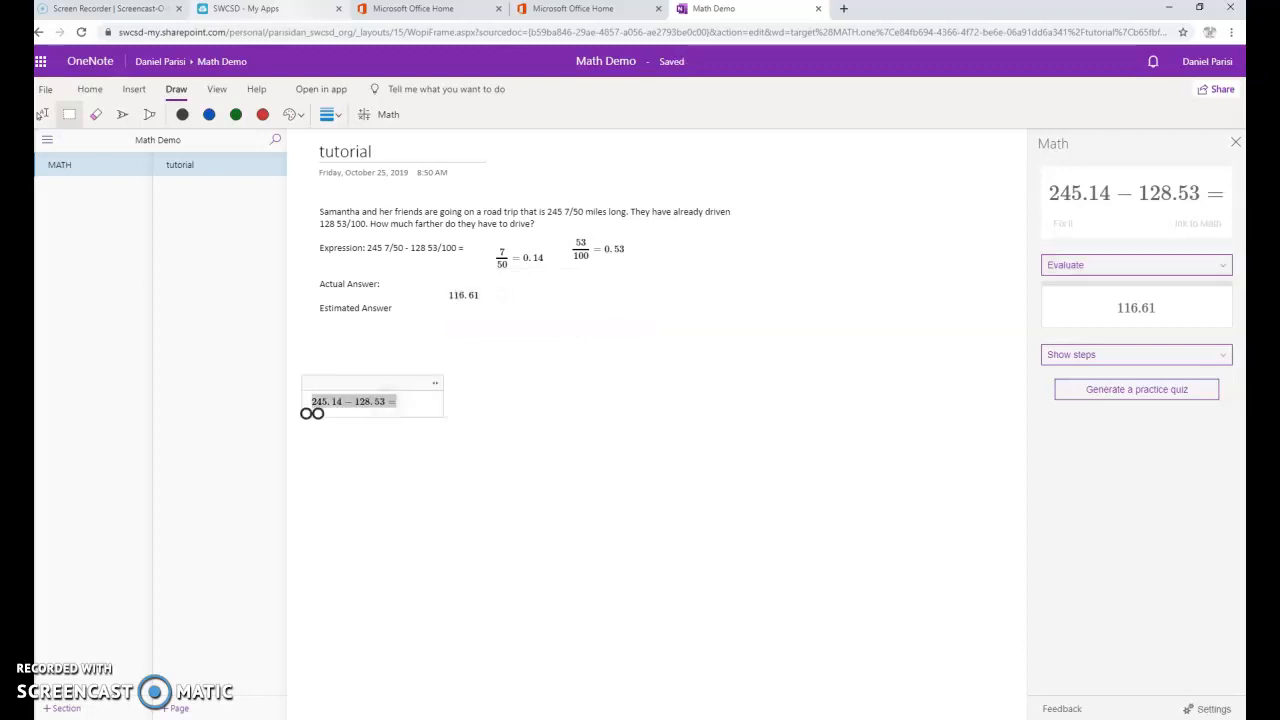
click(396, 410)
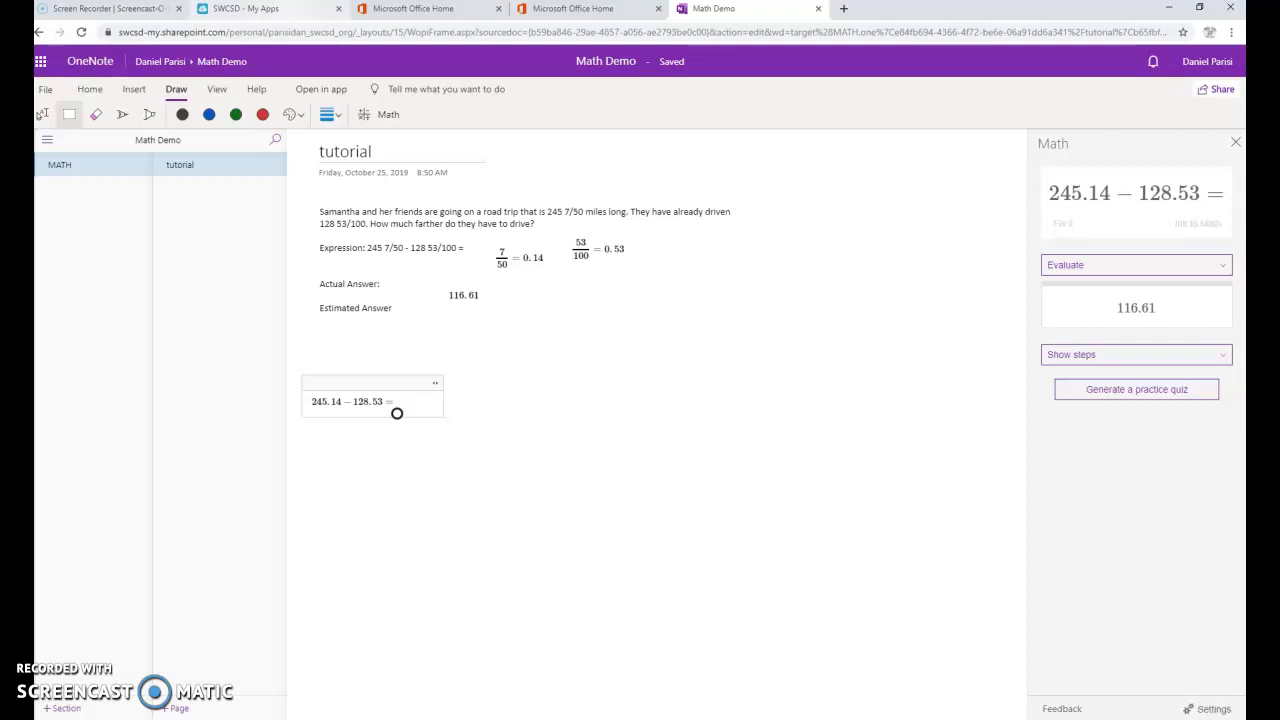
drag(396, 412, 312, 412)
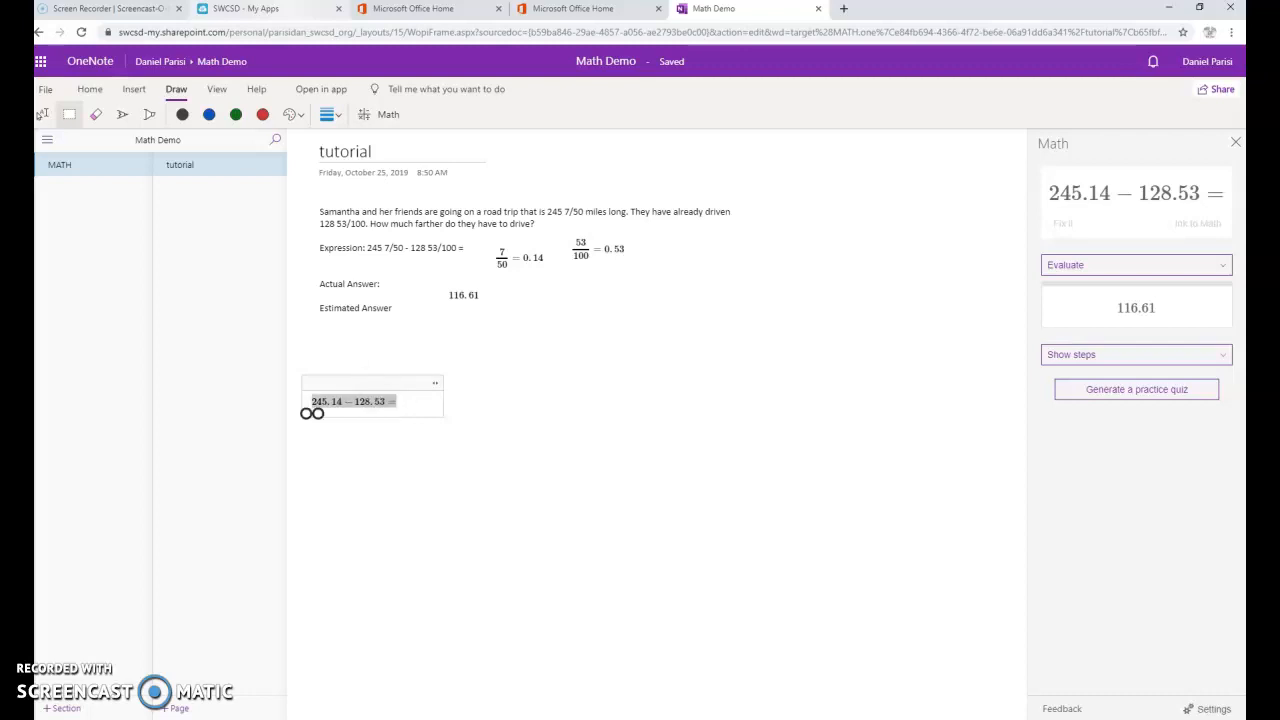
click(426, 383)
key(Delete)
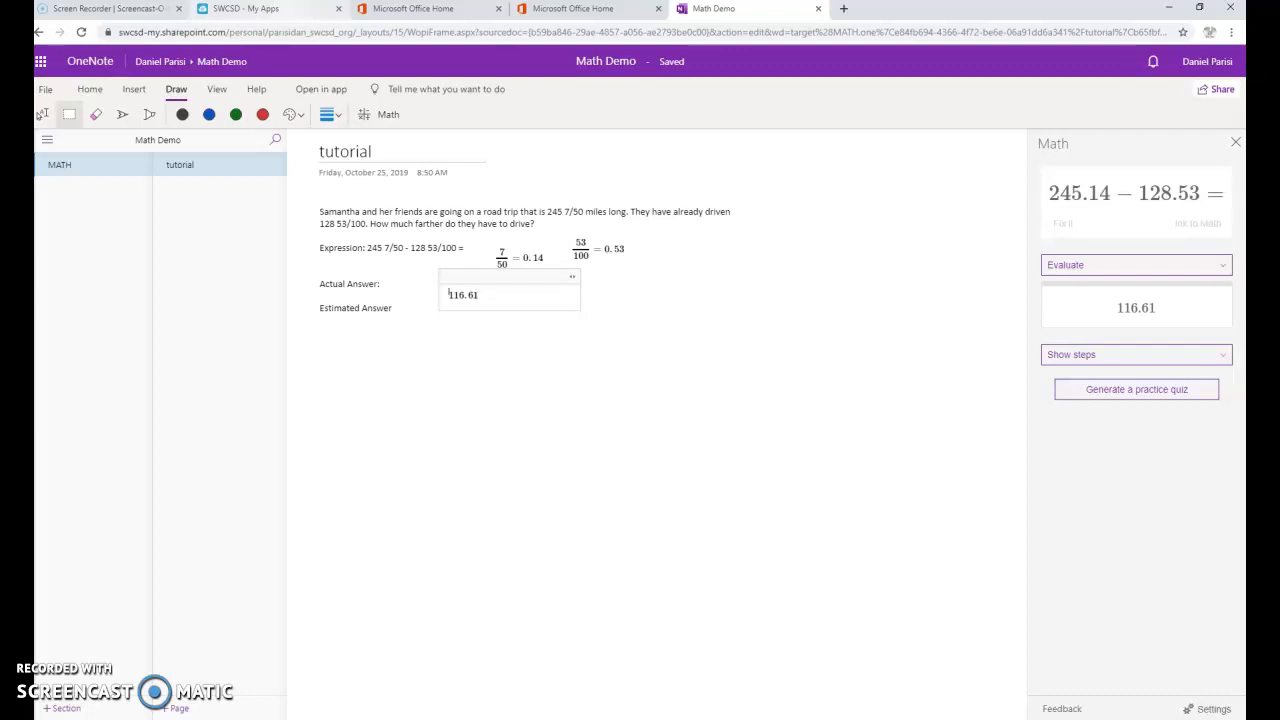
click(437, 380)
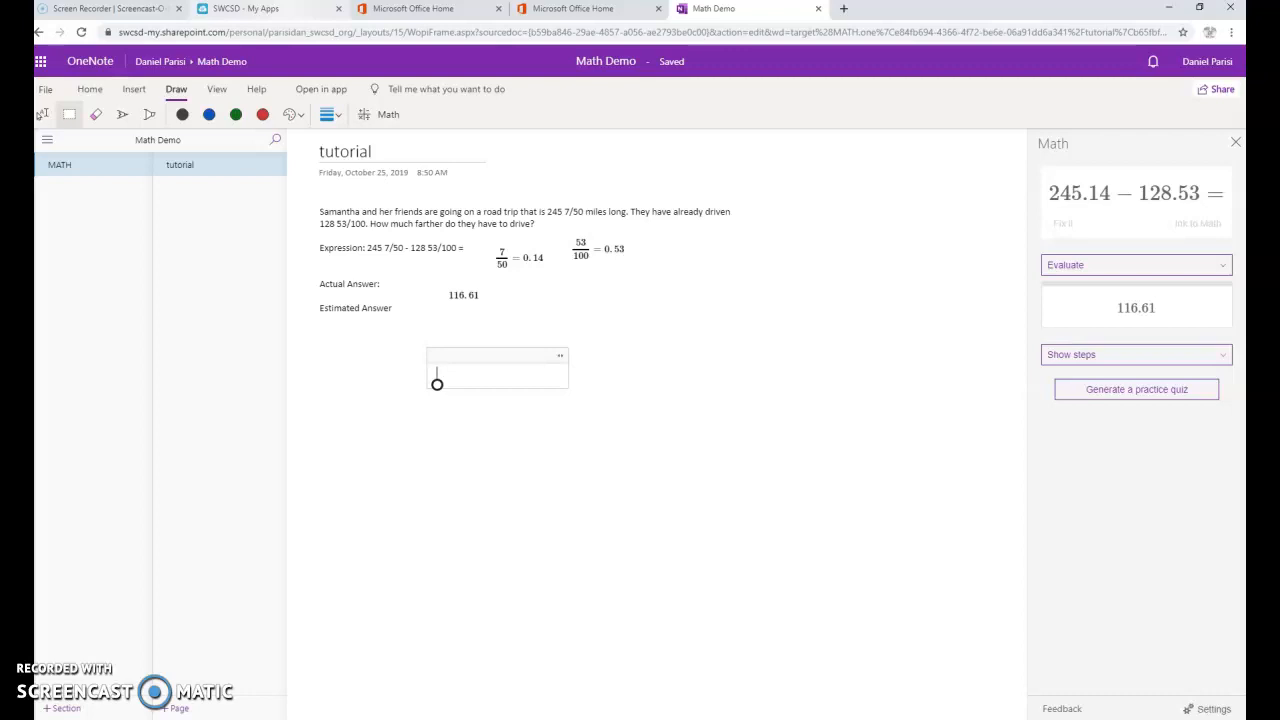
Step: Move the 116.61 result so it lines up directly beside the Actual Answer label
click(472, 290)
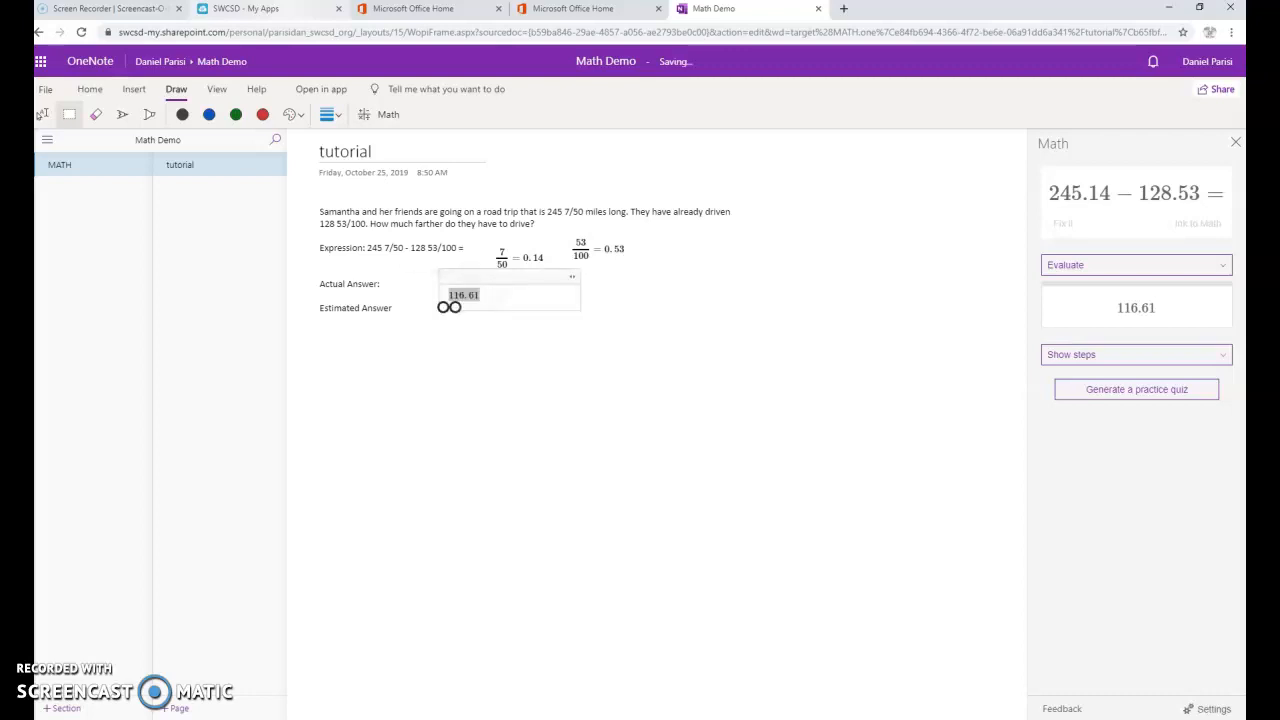
drag(468, 293, 420, 279)
click(501, 418)
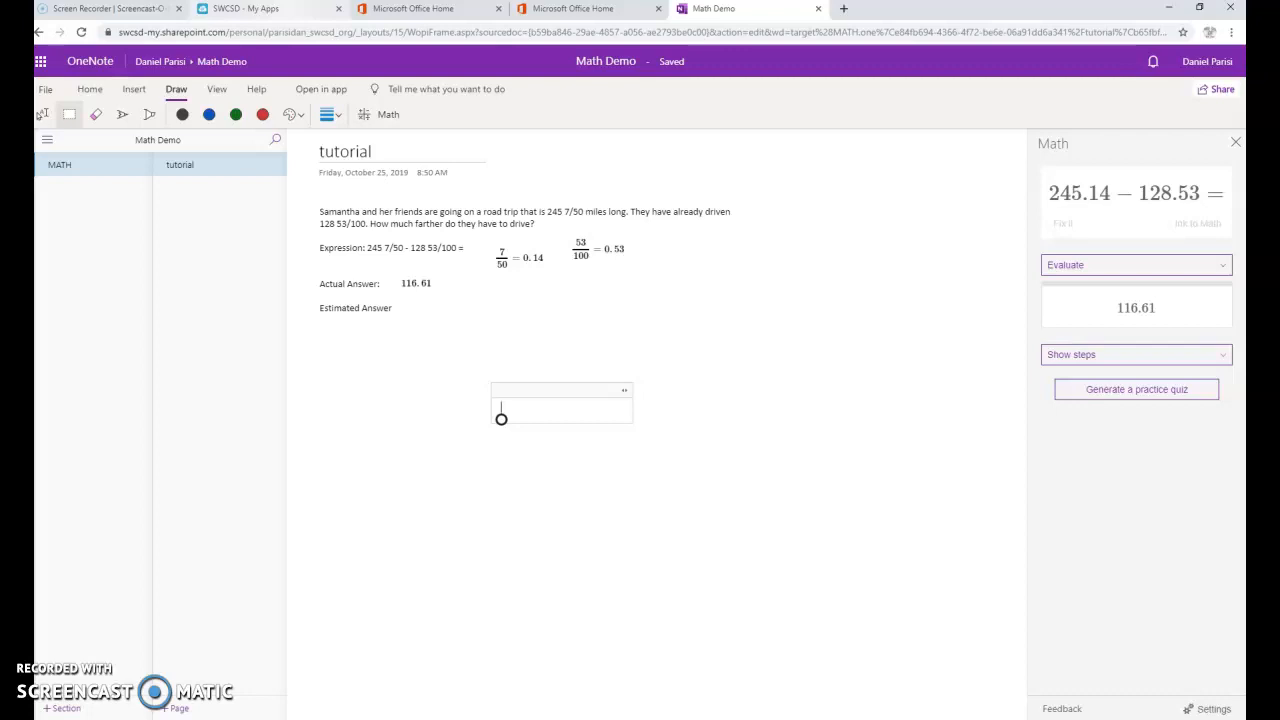
Step: Handwrite the rounded subtraction 245 - 129 = in black ink in the empty area below the Estimated Answer label
click(122, 114)
drag(302, 473, 359, 528)
mouse_move(376, 462)
mouse_down()
mouse_move(402, 484)
mouse_move(408, 545)
mouse_up()
mouse_move(488, 460)
mouse_down()
mouse_move(454, 465)
mouse_move(476, 494)
mouse_move(487, 553)
mouse_move(438, 540)
mouse_up()
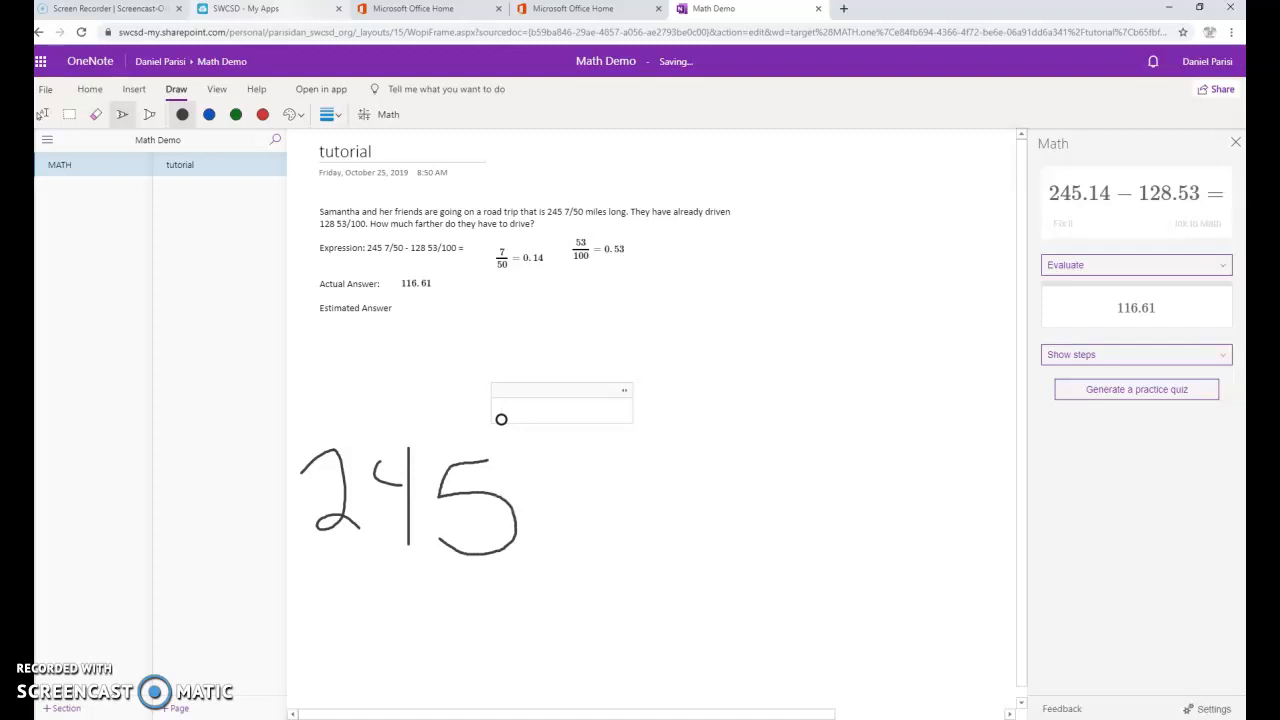
drag(538, 508, 576, 508)
mouse_move(603, 464)
mouse_down()
mouse_move(604, 547)
mouse_move(656, 478)
mouse_move(686, 532)
mouse_move(703, 532)
mouse_up()
mouse_move(752, 481)
mouse_down()
mouse_move(708, 492)
mouse_move(750, 487)
mouse_move(754, 563)
mouse_up()
drag(778, 500, 833, 498)
drag(776, 538, 841, 534)
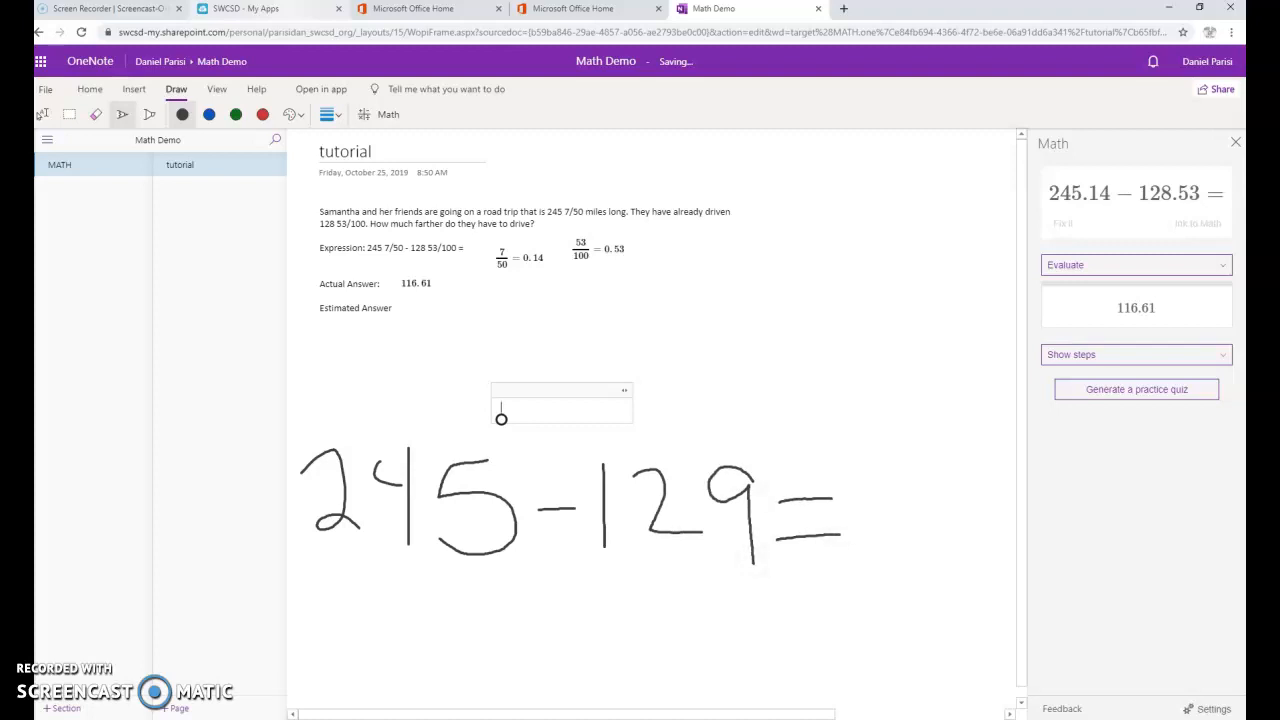
Step: Select the handwritten subtraction for the Math assistant and correct the misread third character of the first number to 5
click(69, 114)
mouse_move(930, 395)
mouse_down()
mouse_move(930, 540)
mouse_move(791, 638)
mouse_move(287, 638)
mouse_up()
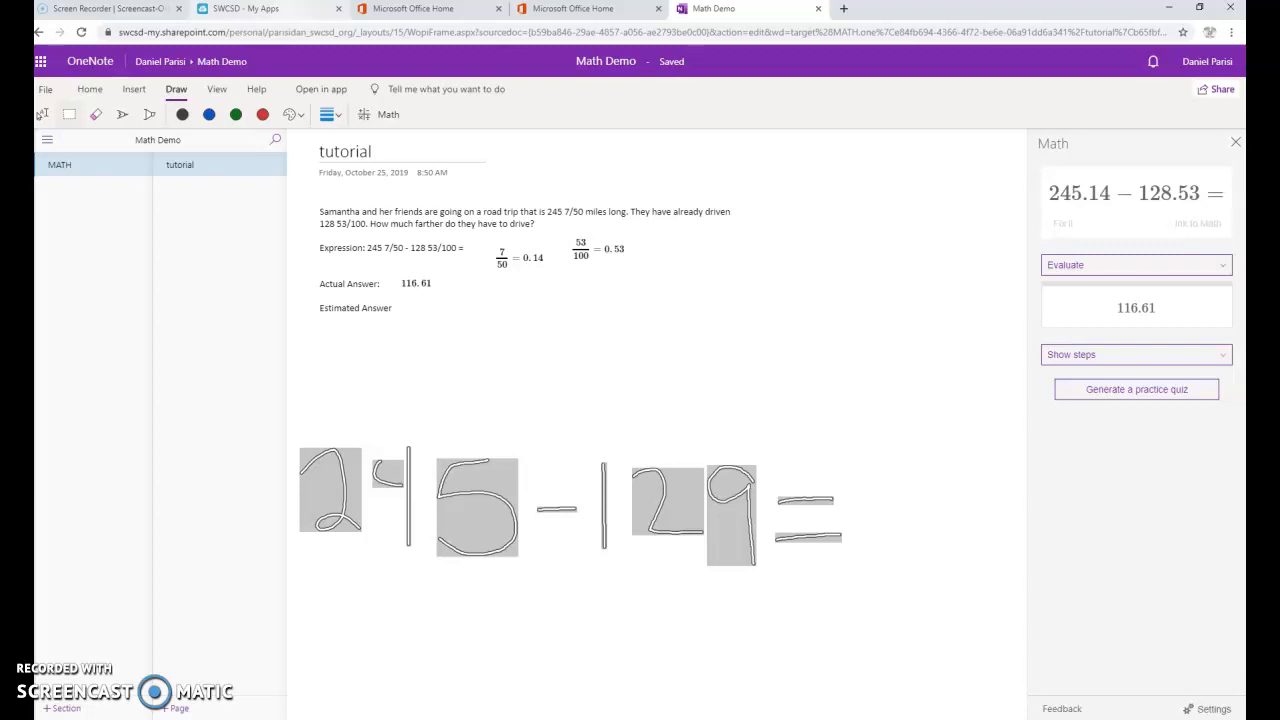
click(379, 115)
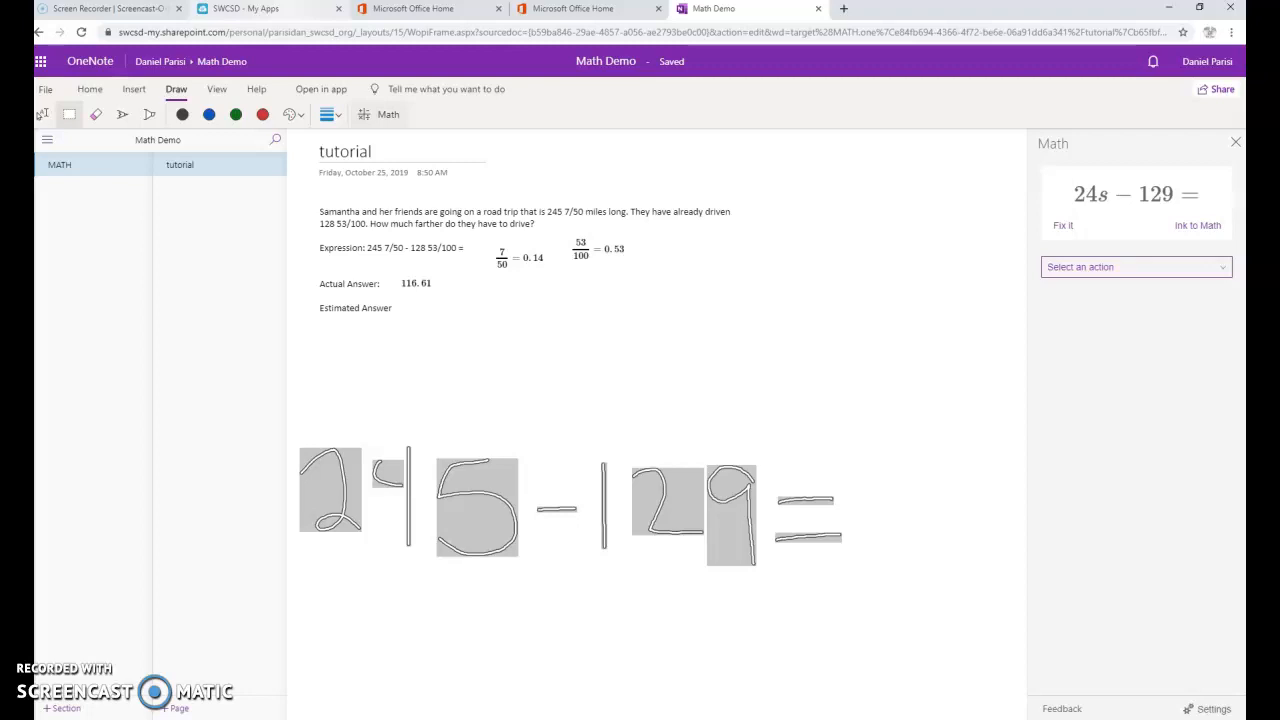
click(1063, 225)
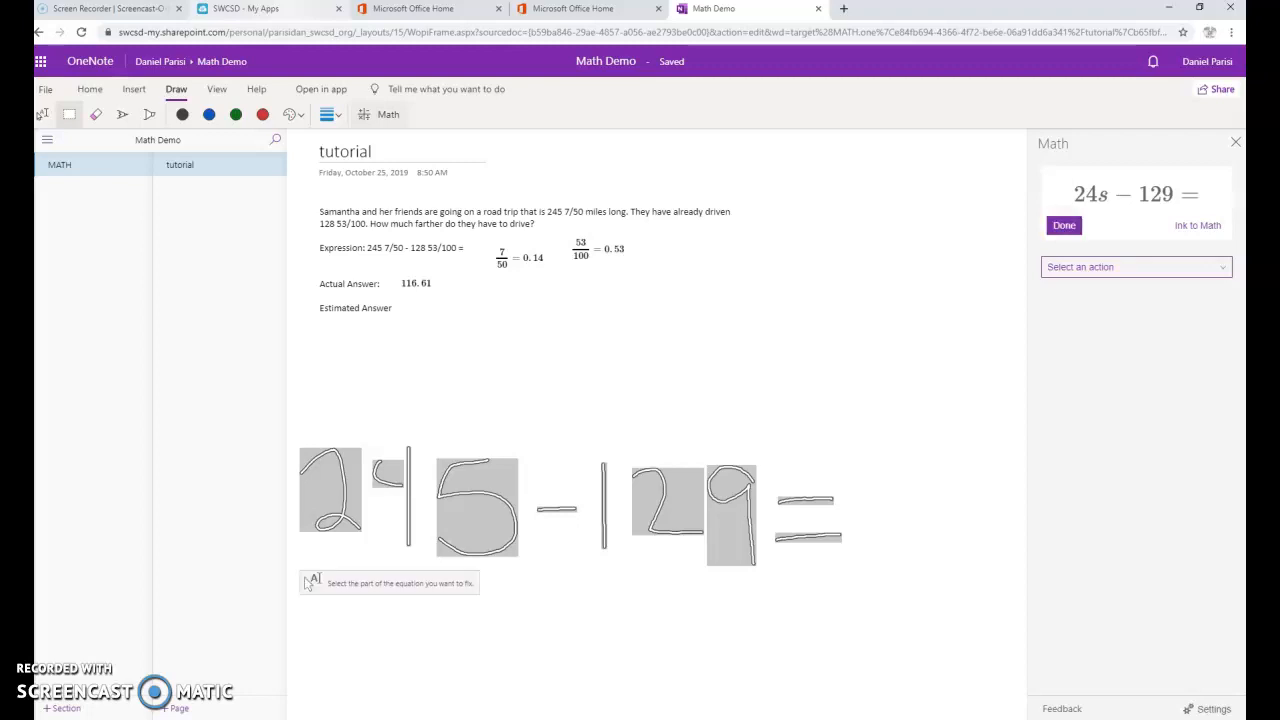
click(477, 507)
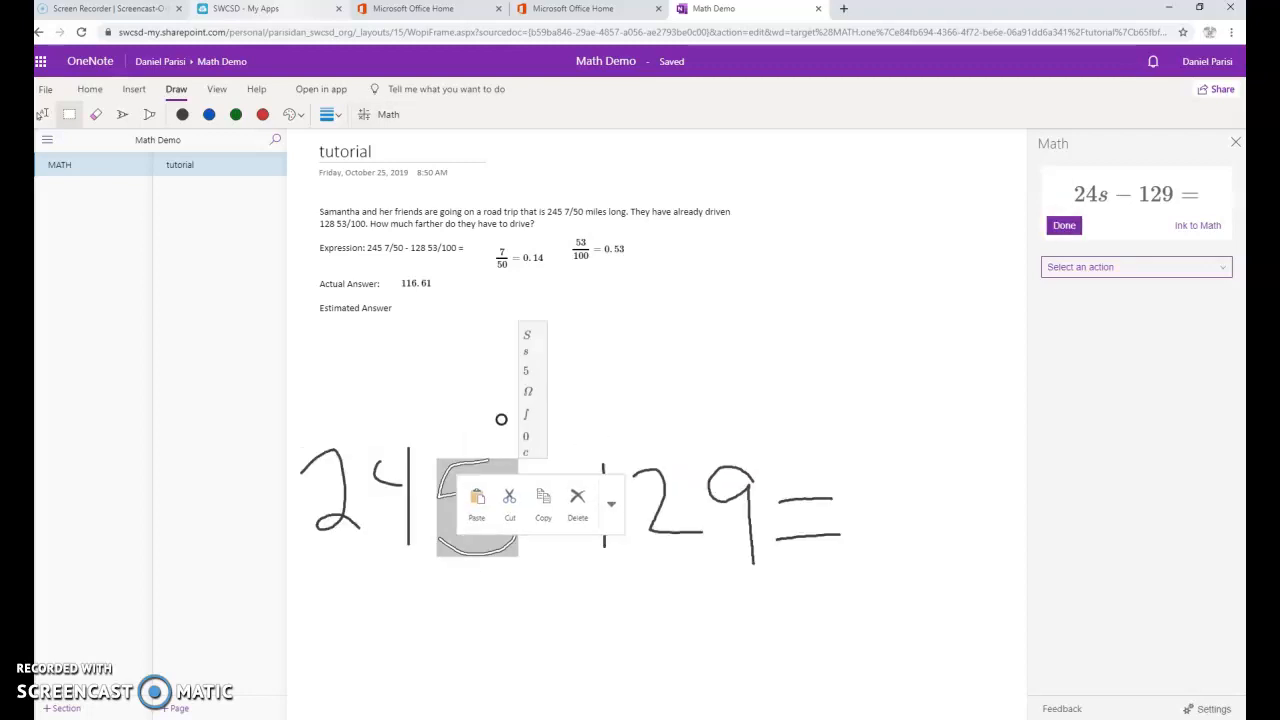
click(525, 370)
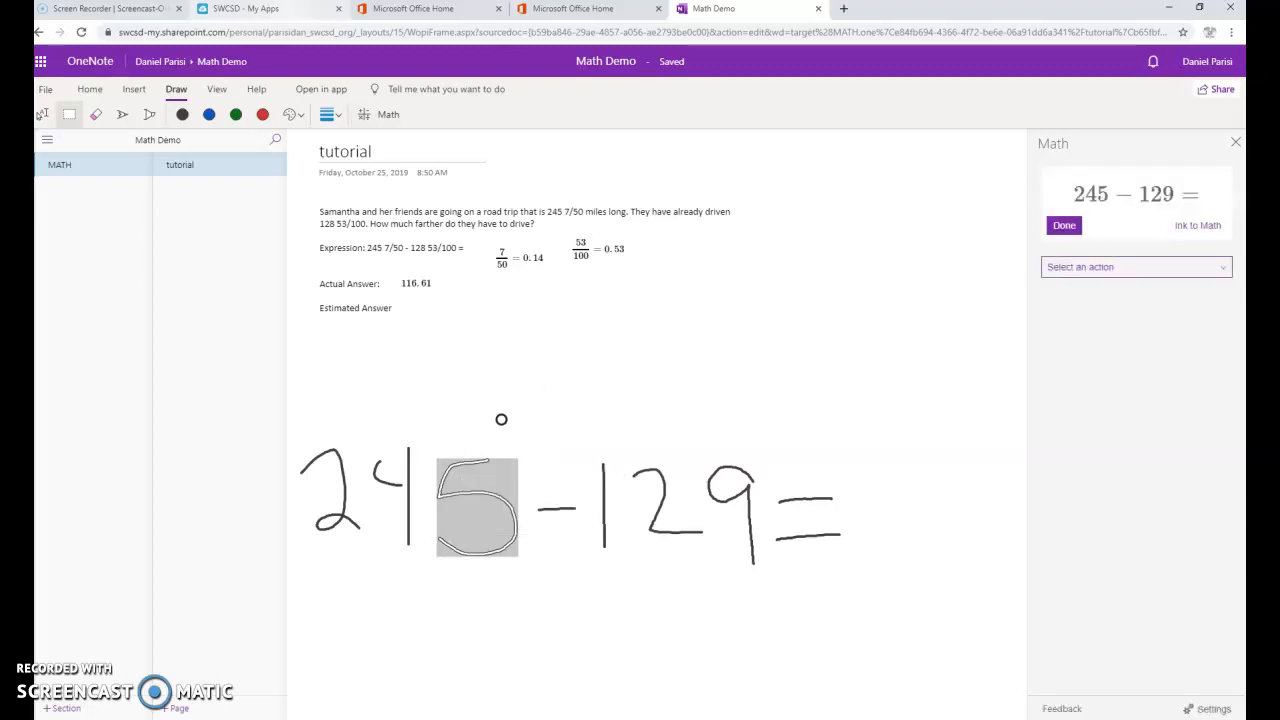
Step: Convert the corrected ink 245 - 129 = to a typed equation with Ink to Math and evaluate it
click(1198, 226)
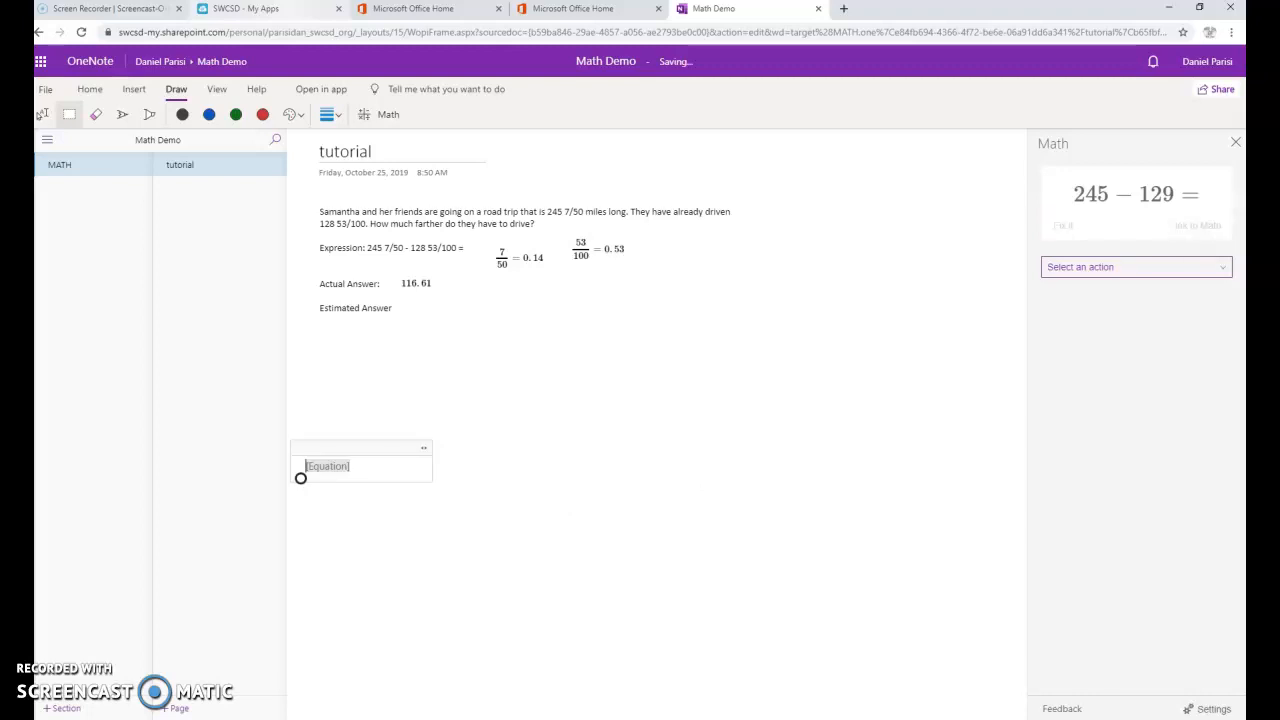
click(1136, 267)
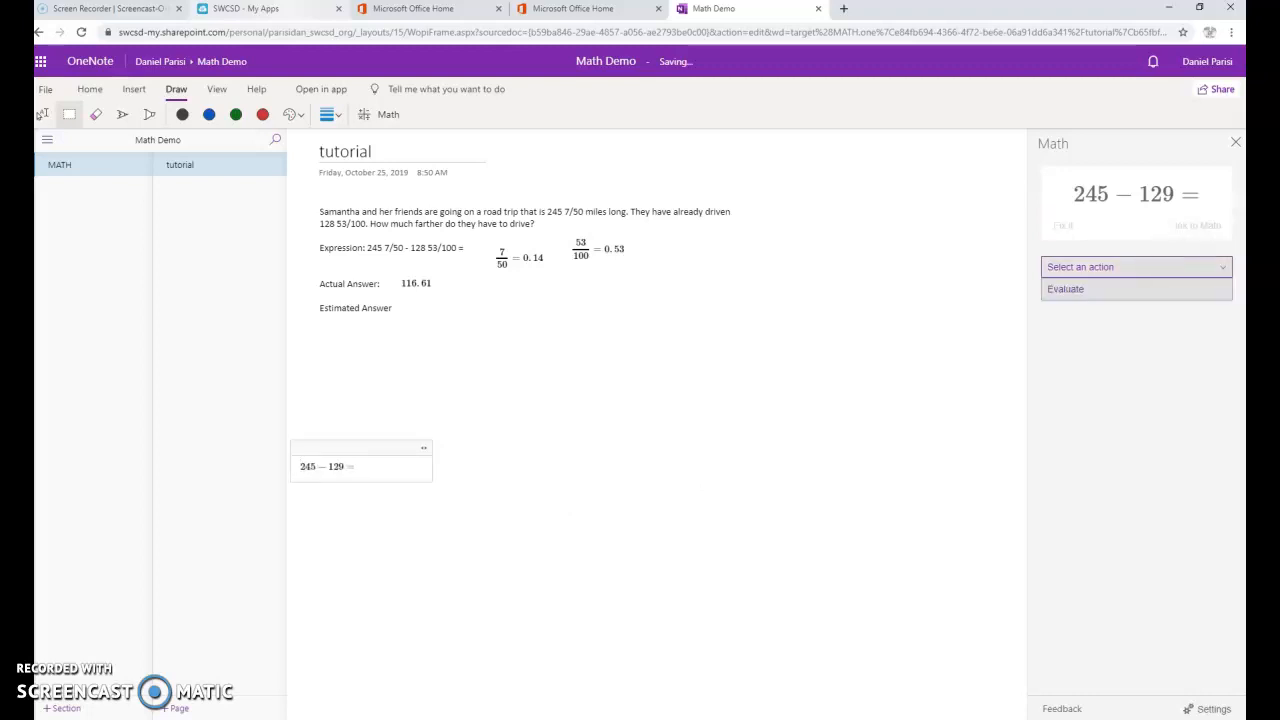
click(1136, 289)
Step: Place the evaluated result of 245 - 129 on the page near the Estimated Answer label
drag(1136, 309, 503, 309)
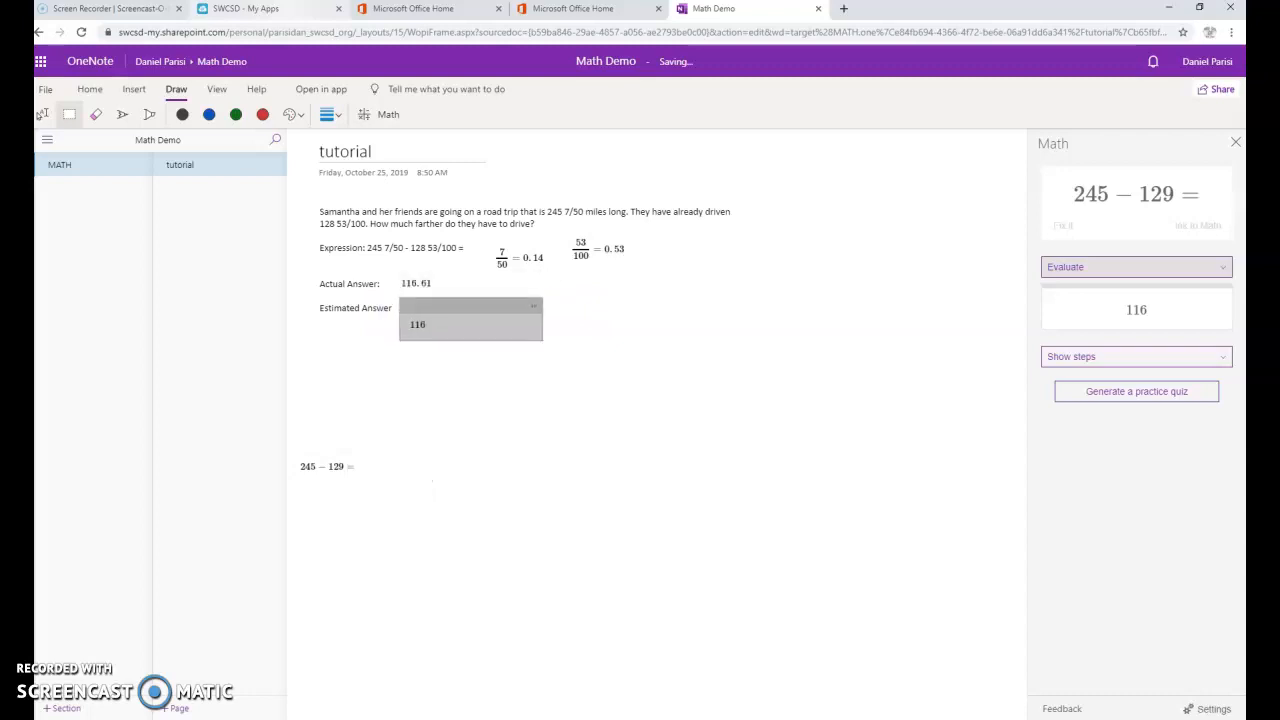
click(472, 429)
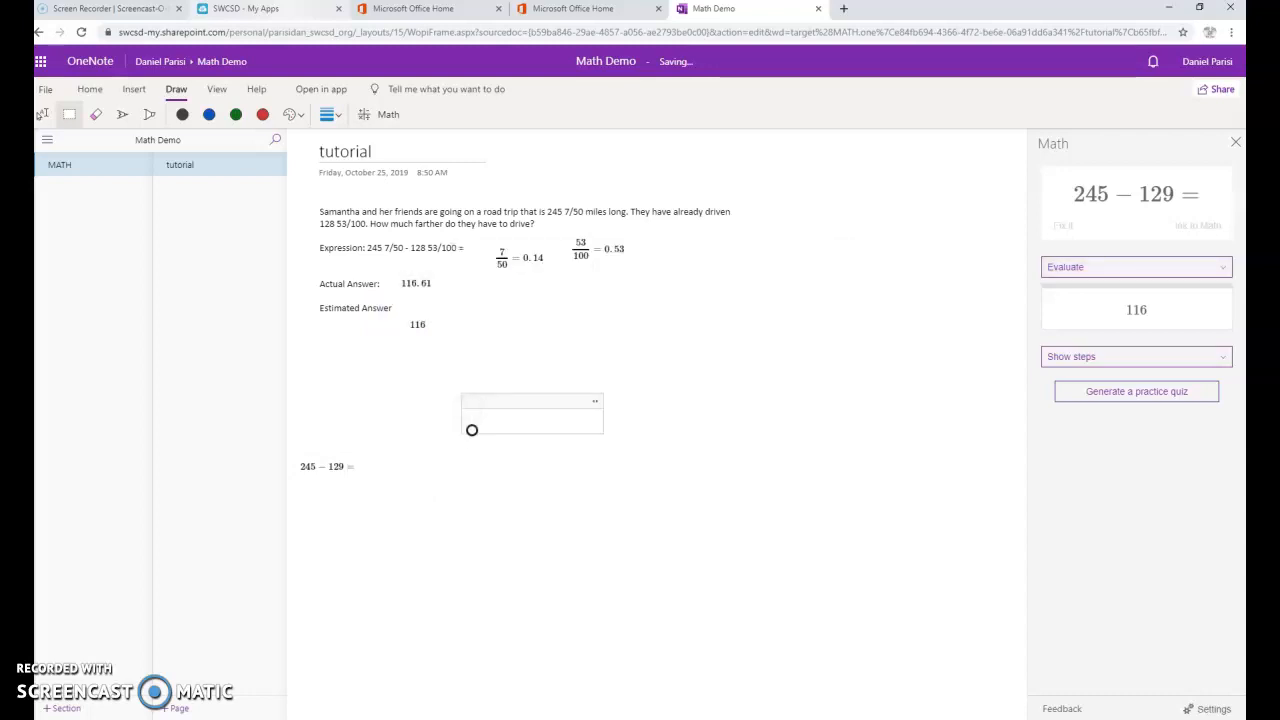